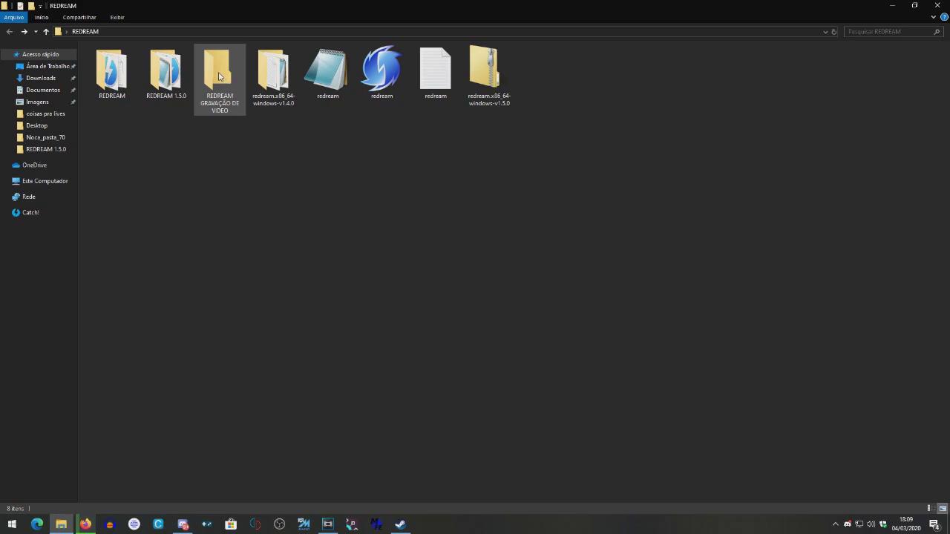
Move the redream.x86_64-windows-v1.5.0 archive into the REDREAM GRAVAÇÃO DE VIDEO folder and open that folder.
left_click_drag(219, 78, 569, 119)
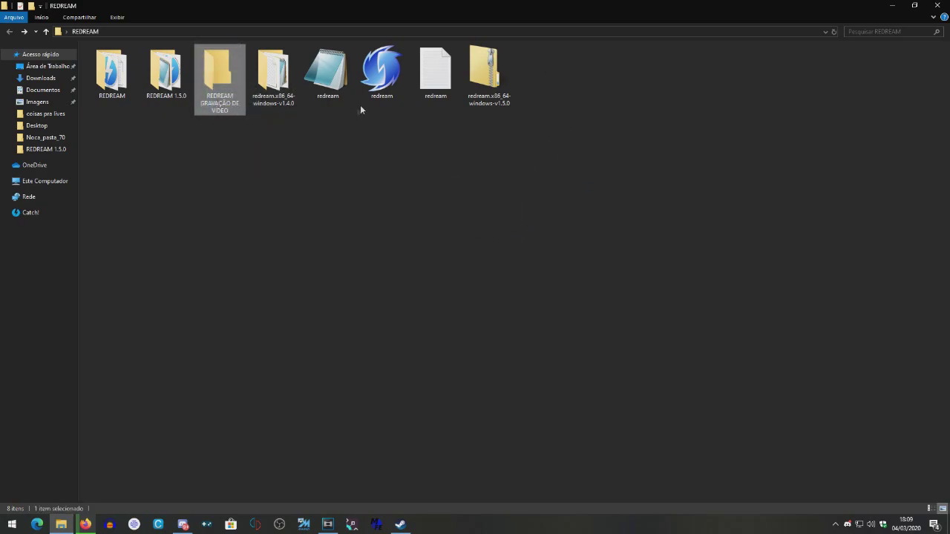
left_click(497, 87)
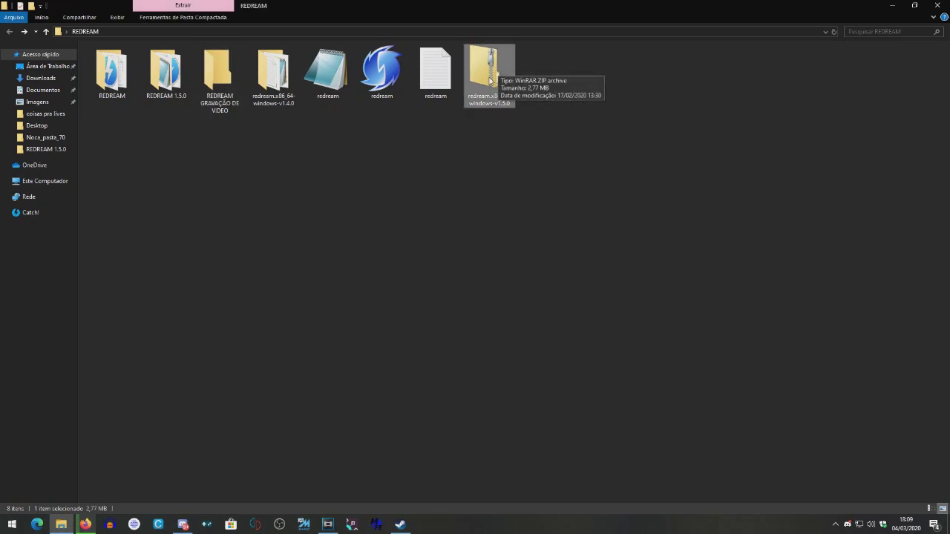
mouse_move(219, 92)
left_mouse_down()
mouse_move(214, 126)
mouse_move(216, 81)
left_mouse_up()
double_click(215, 81)
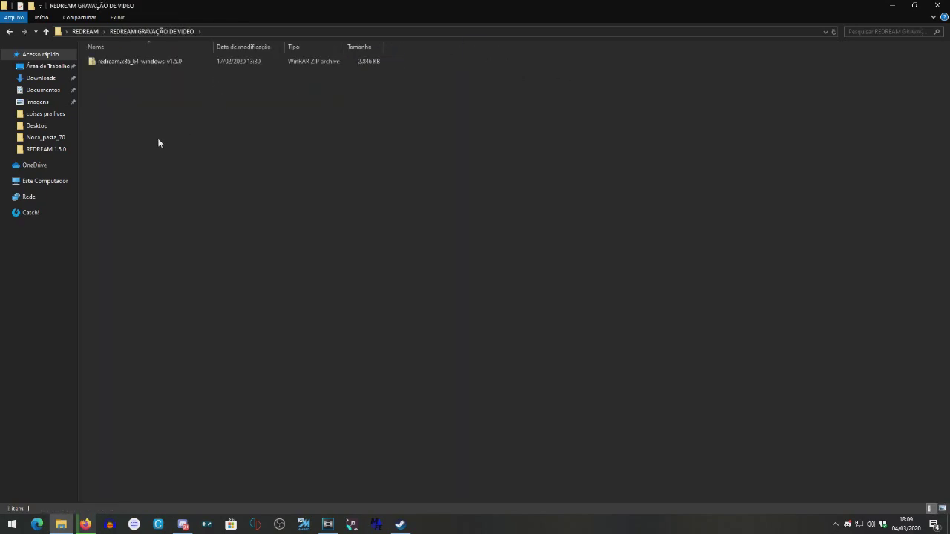
Show the folder's contents as large icons and extract the redream.x86_64-windows-v1.5.0 archive into the same folder.
double_click(144, 64)
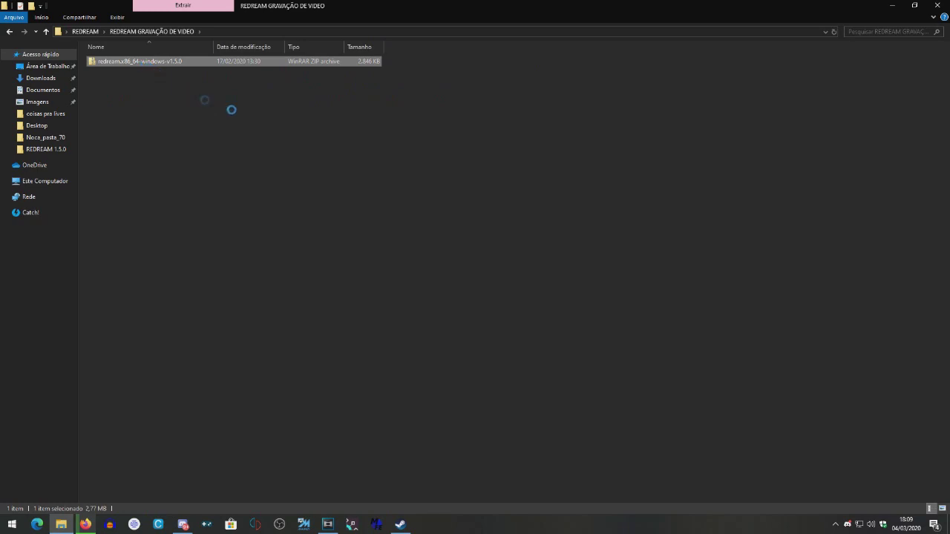
left_click(486, 108)
right_click(486, 107)
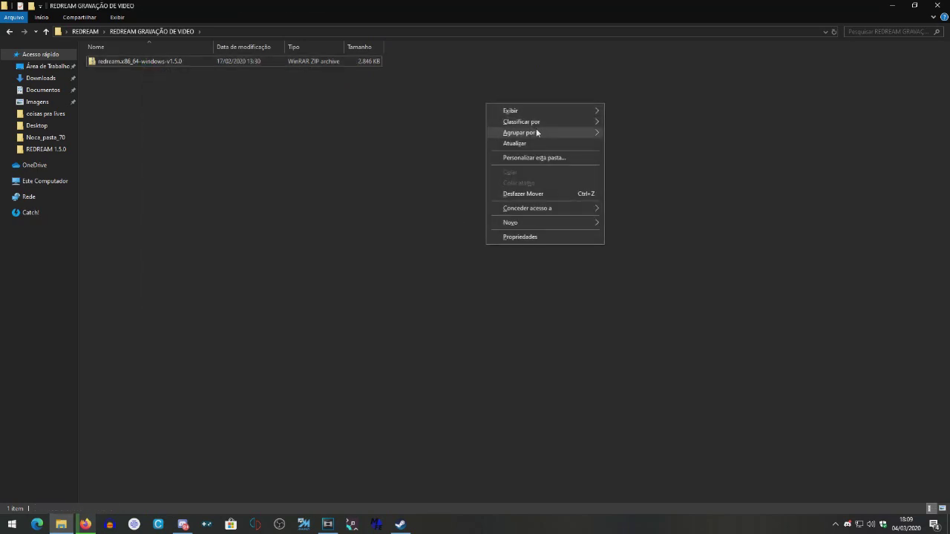
mouse_move(519, 111)
left_click(639, 122)
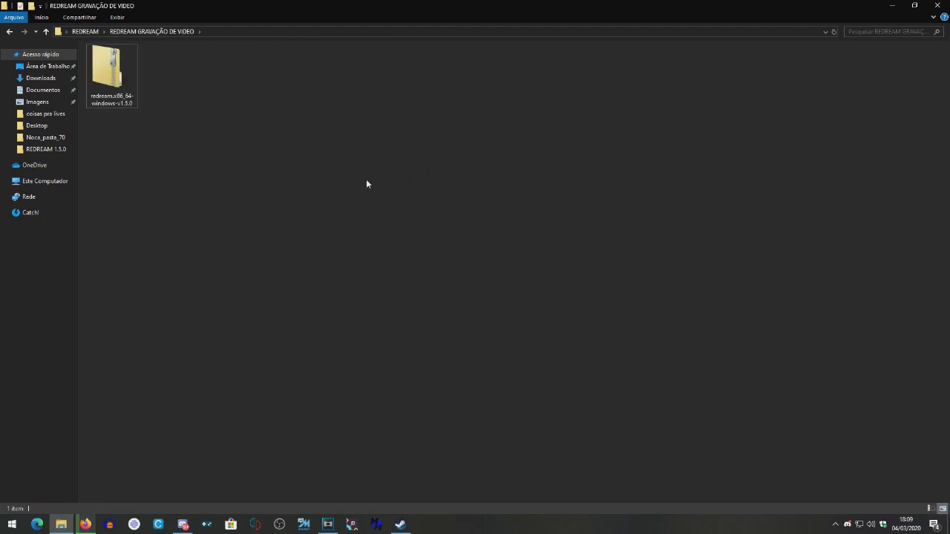
right_click(110, 82)
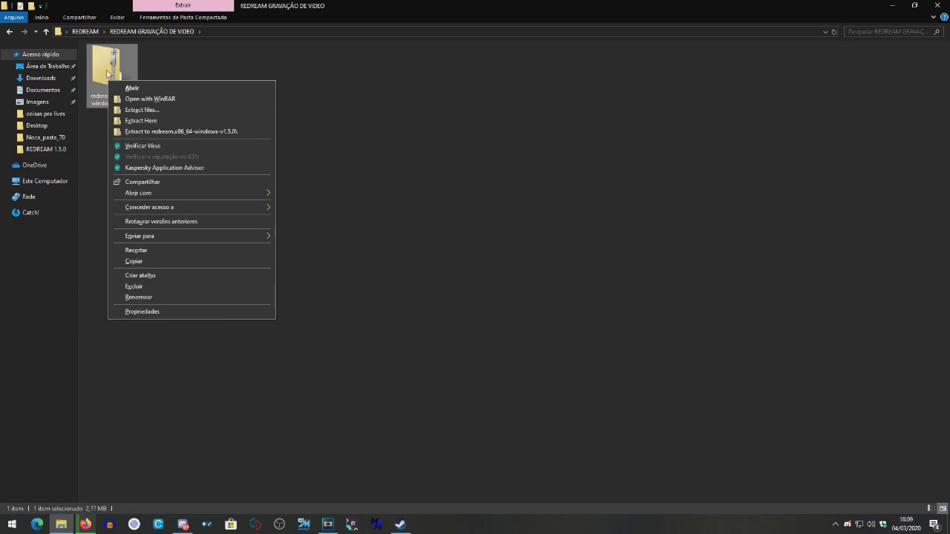
left_click(170, 121)
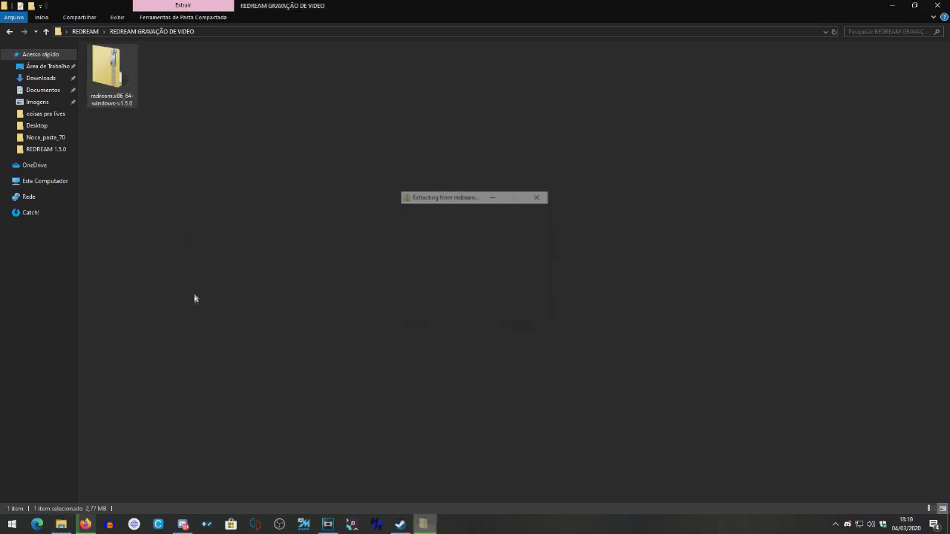
Move the redream.x86_64-windows-v1.5.0 archive back to the parent REDREAM folder.
left_click(169, 76)
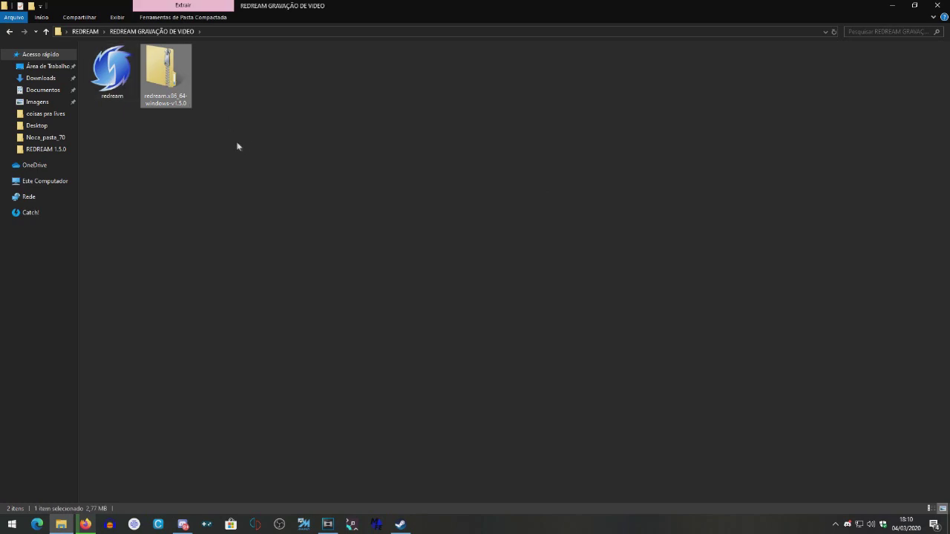
key("ctrl+x")
key("alt+Up")
key("ctrl+v")
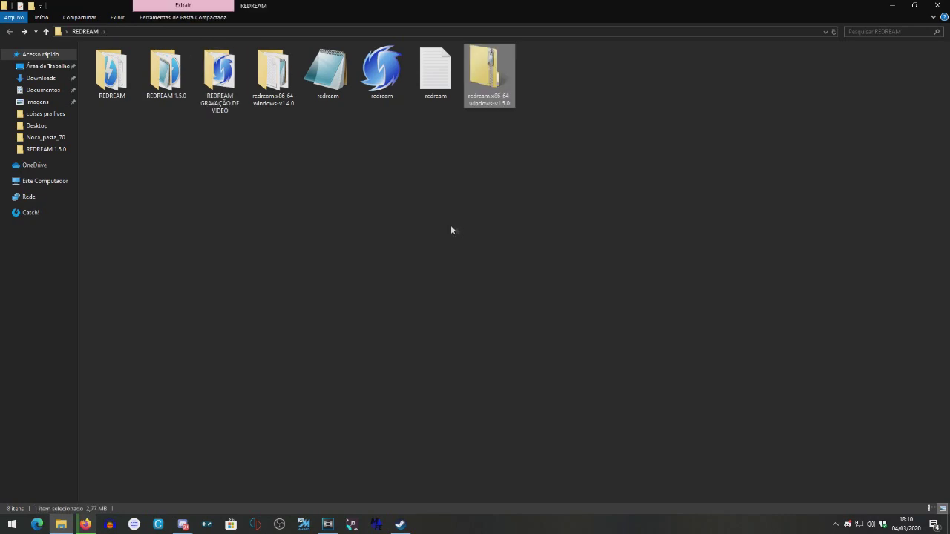
Launch redream from the REDREAM GRAVAÇÃO DE VIDEO folder and open the custom binds for the Port 0 controller.
double_click(216, 82)
left_click(103, 92)
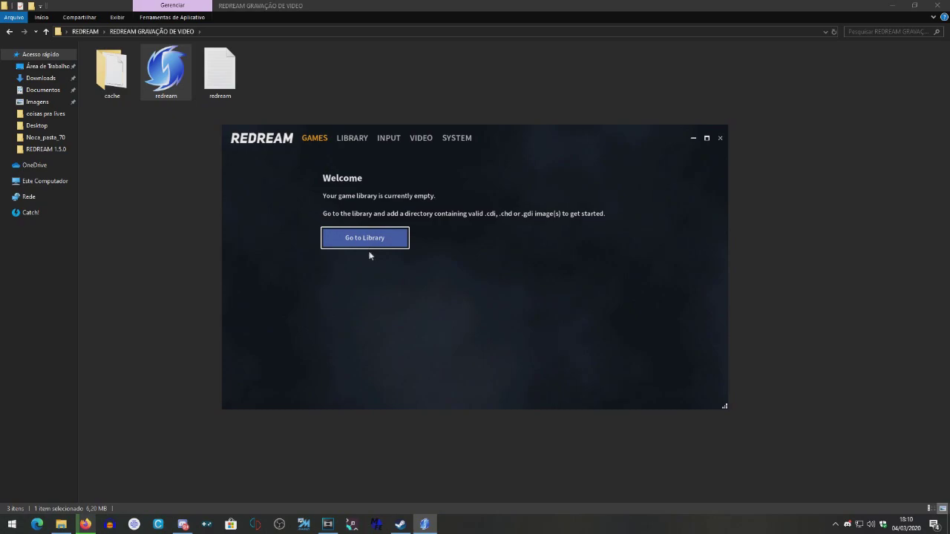
left_click(392, 147)
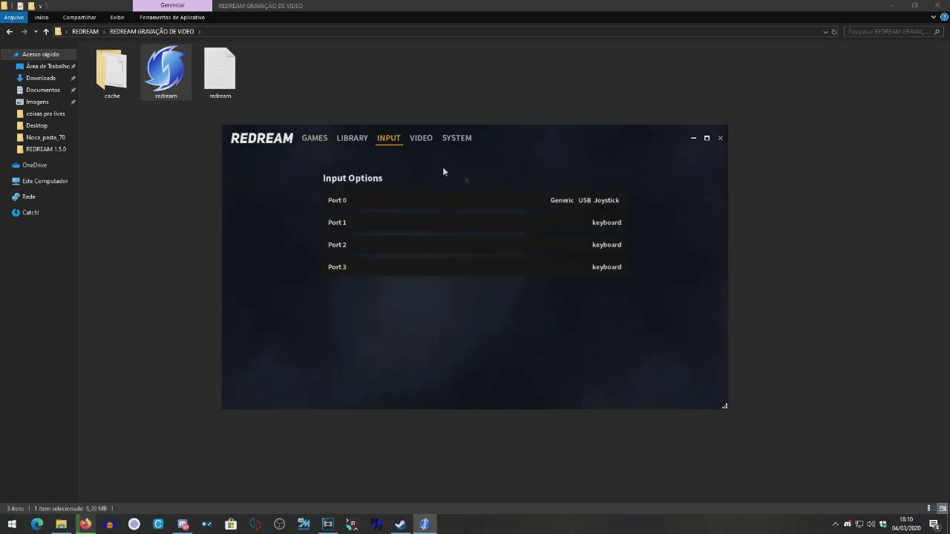
left_click(540, 199)
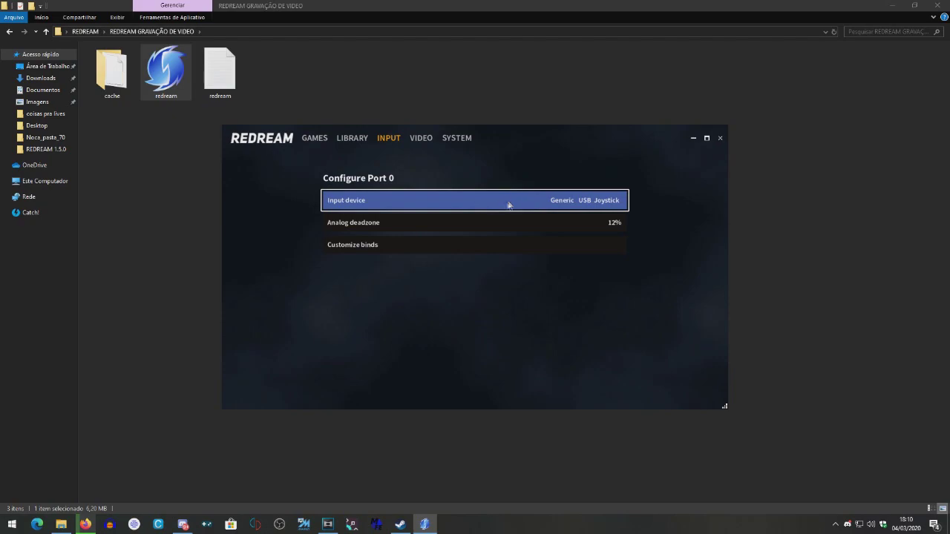
left_click(456, 252)
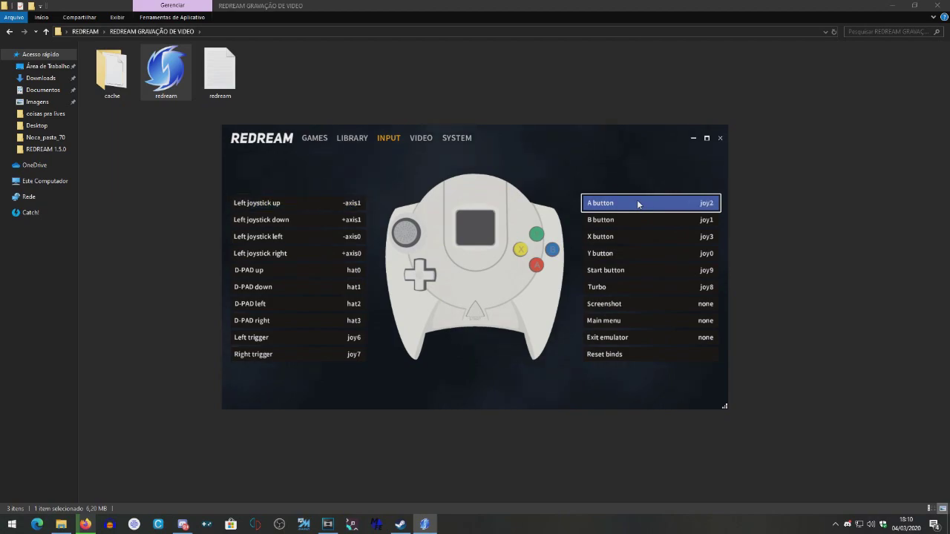
Bind the Start button to joy9, the right trigger to joy5 and the left trigger to joy4.
left_click(624, 272)
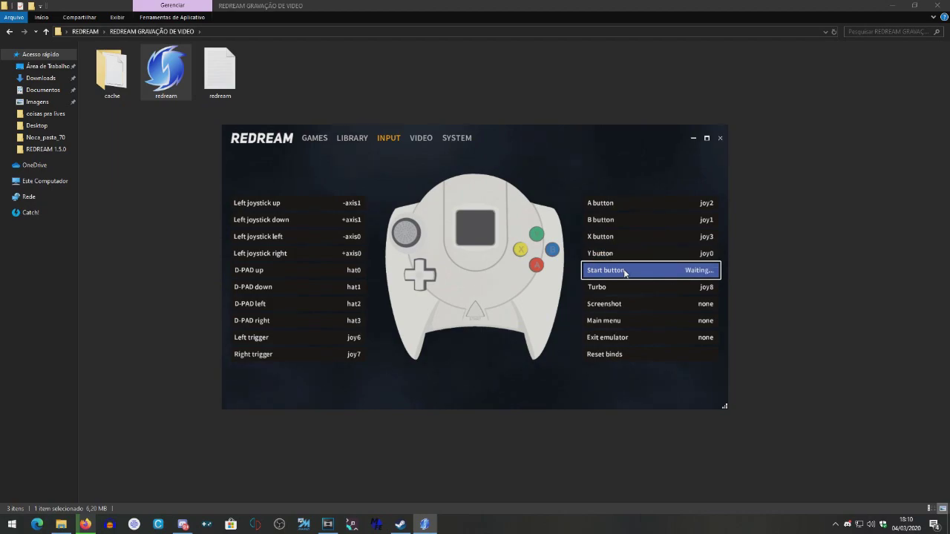
left_click(344, 361)
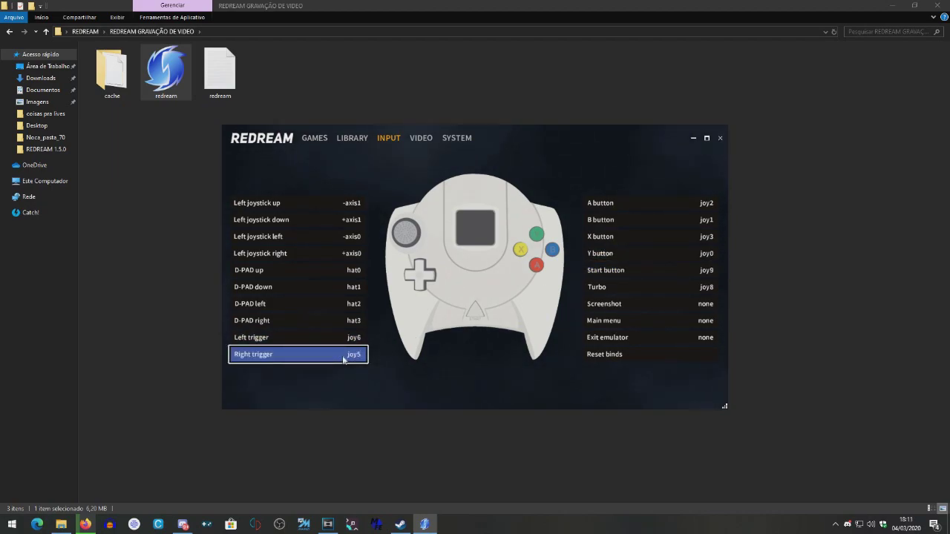
left_click(348, 340)
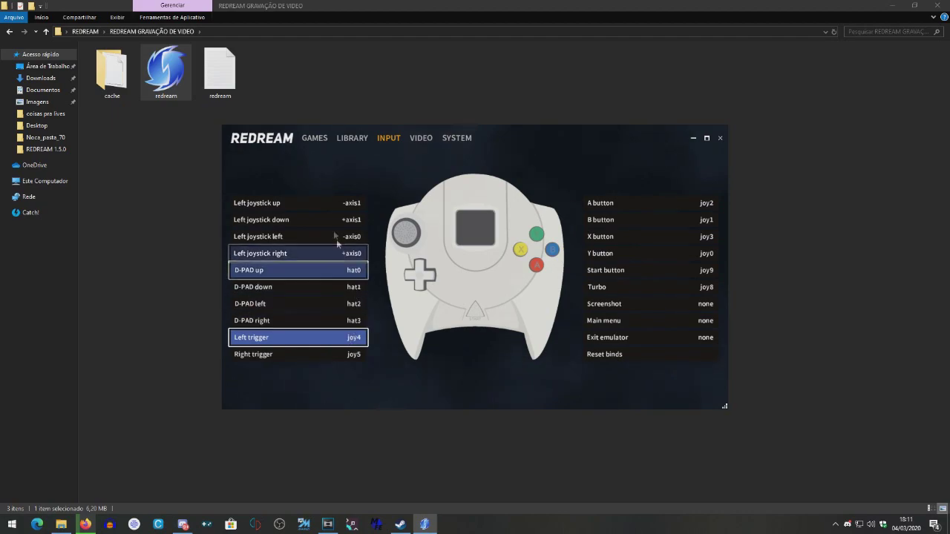
Bind D-PAD up, down, left and right to hat0, hat1, hat2 and hat3 respectively.
left_click(335, 277)
left_click(339, 293)
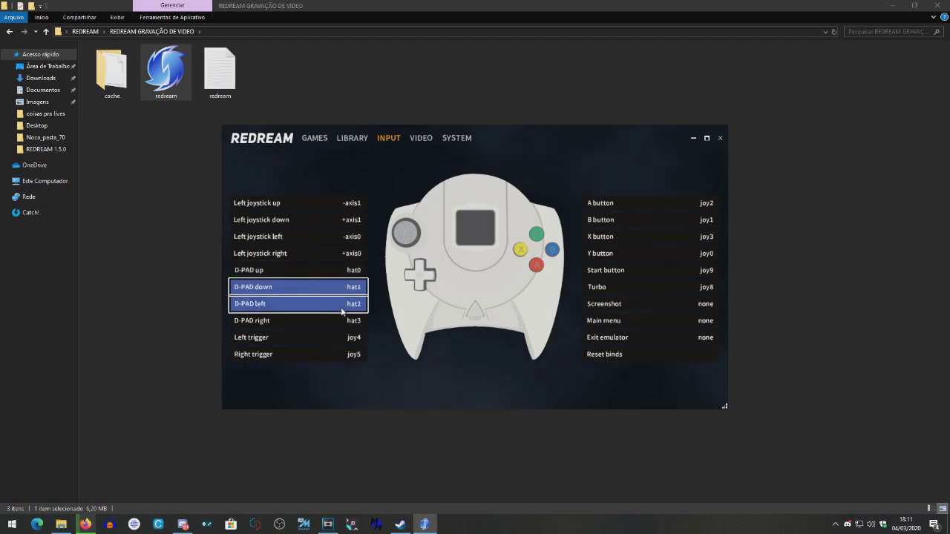
left_click(342, 304)
left_click(343, 327)
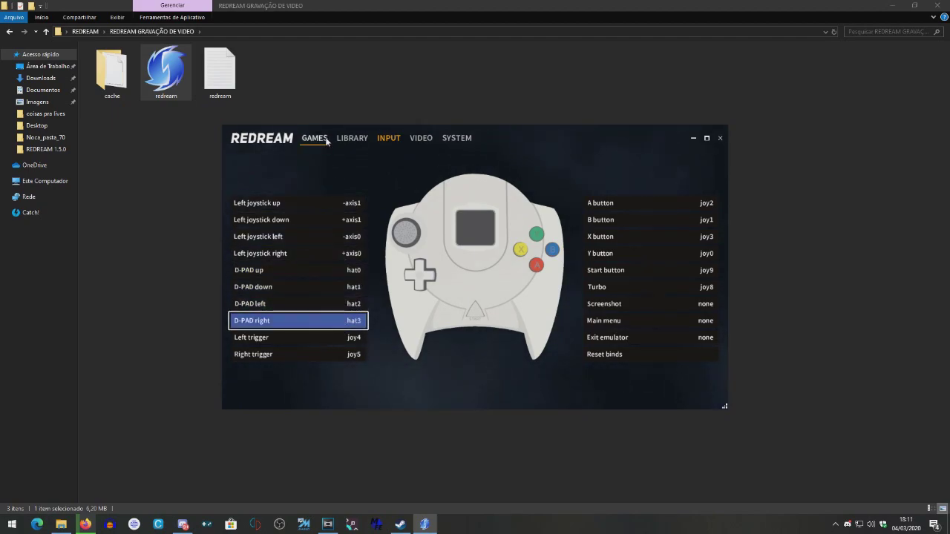
Set the emulator's window size to 1600x900 in the video options.
left_click(421, 138)
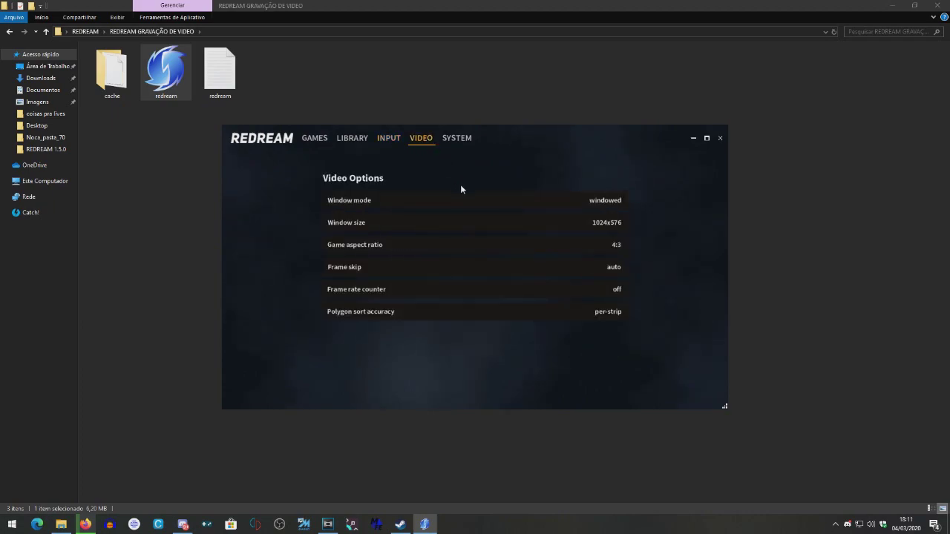
left_click(573, 222)
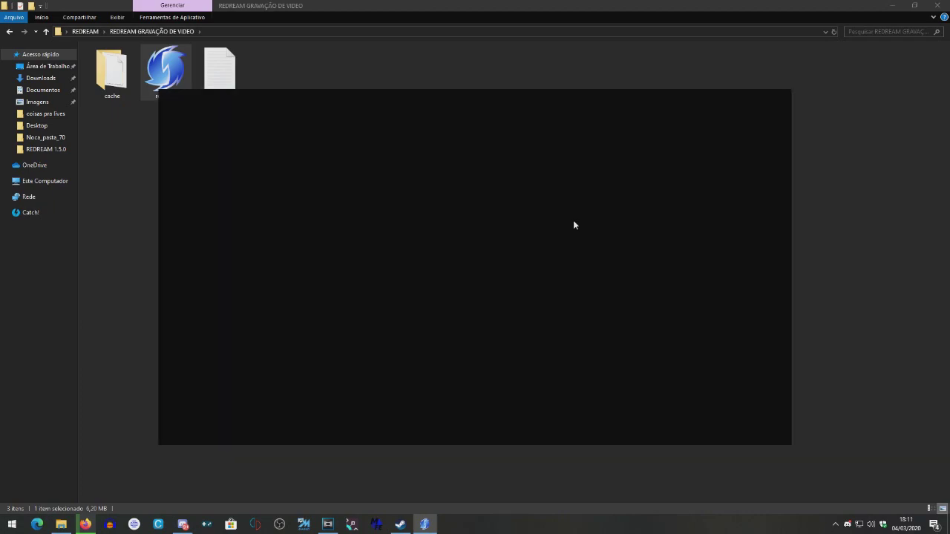
left_click(577, 218)
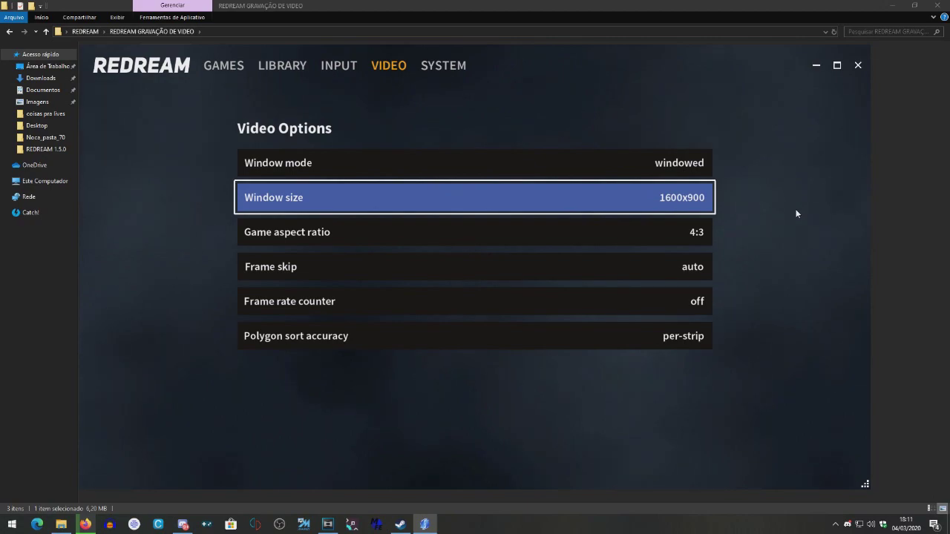
Try to add the ISOS DE DREAMCAST folder from the Desktop to the game library and check the games list.
left_click(292, 71)
left_click(232, 72)
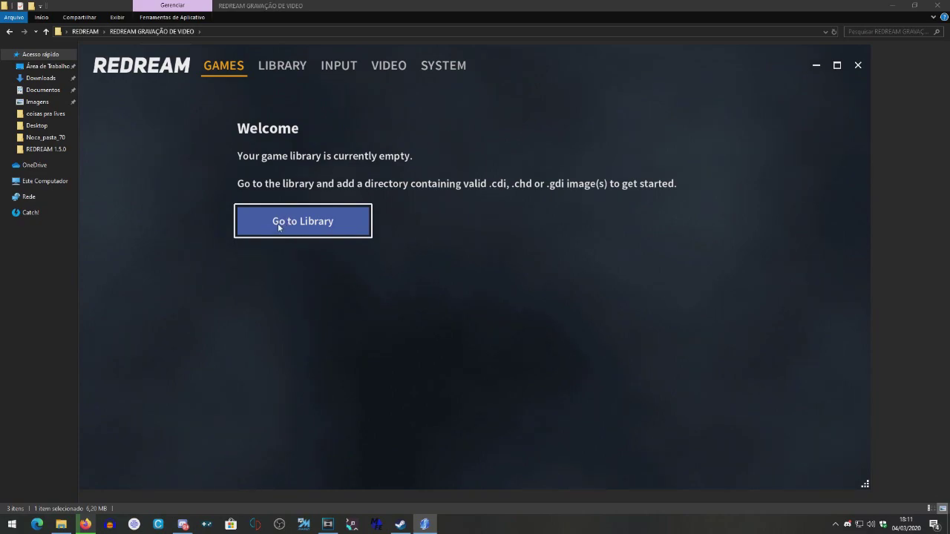
left_click(273, 65)
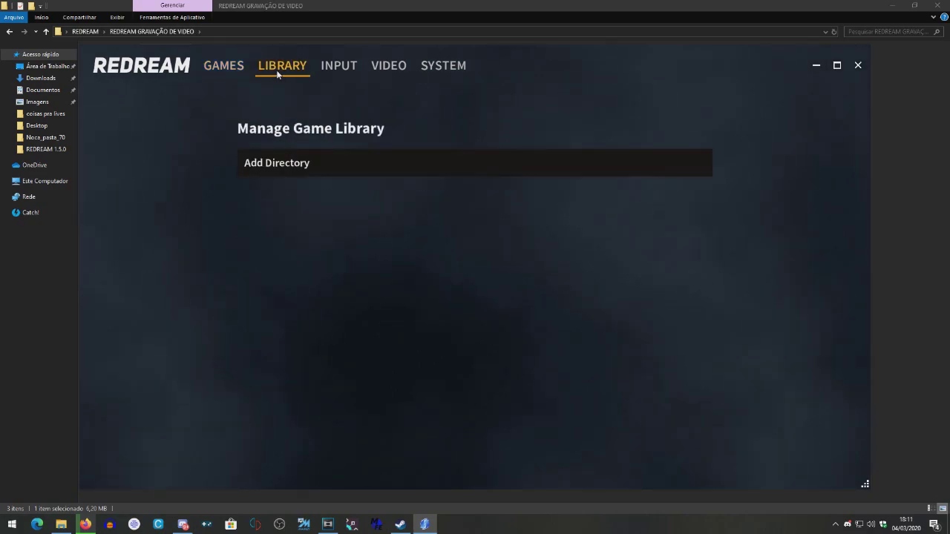
left_click(312, 175)
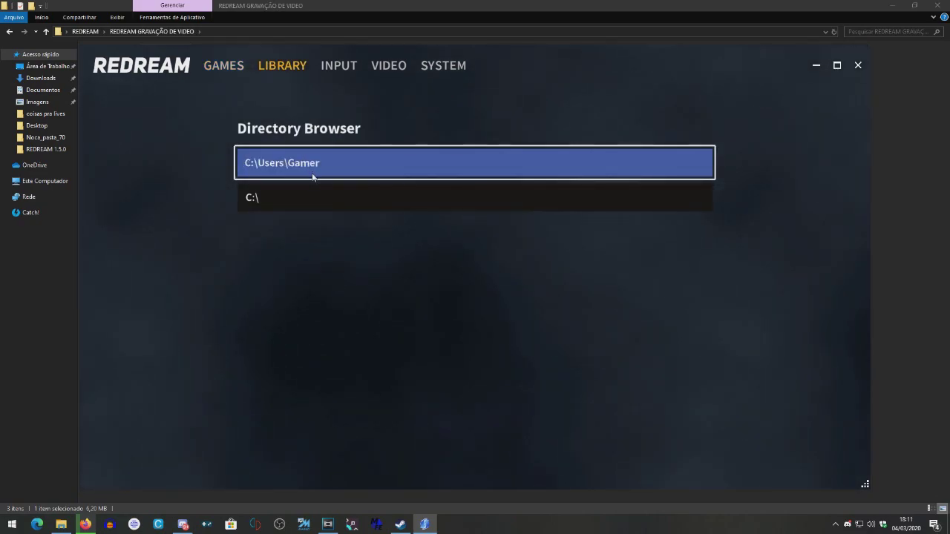
left_click(369, 163)
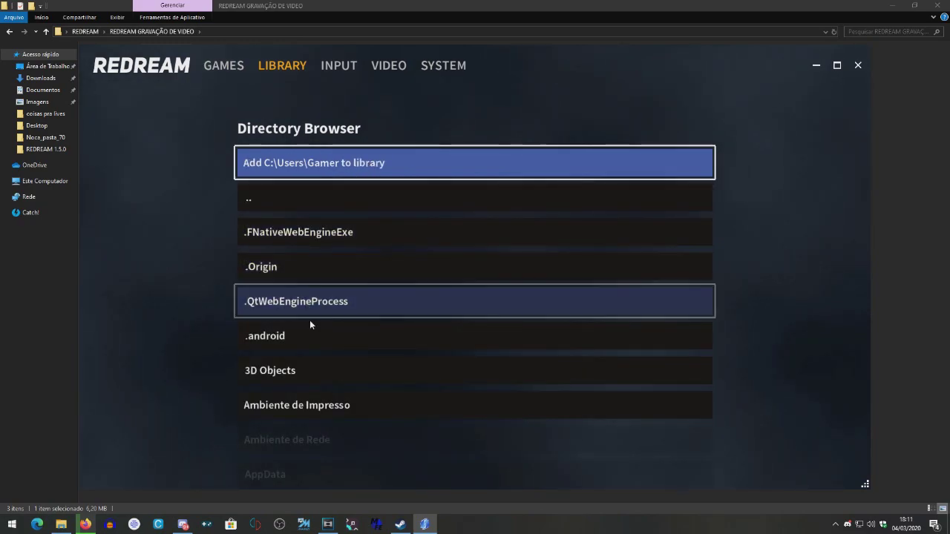
scroll(309, 321, "down", 3)
scroll(309, 319, "down", 6)
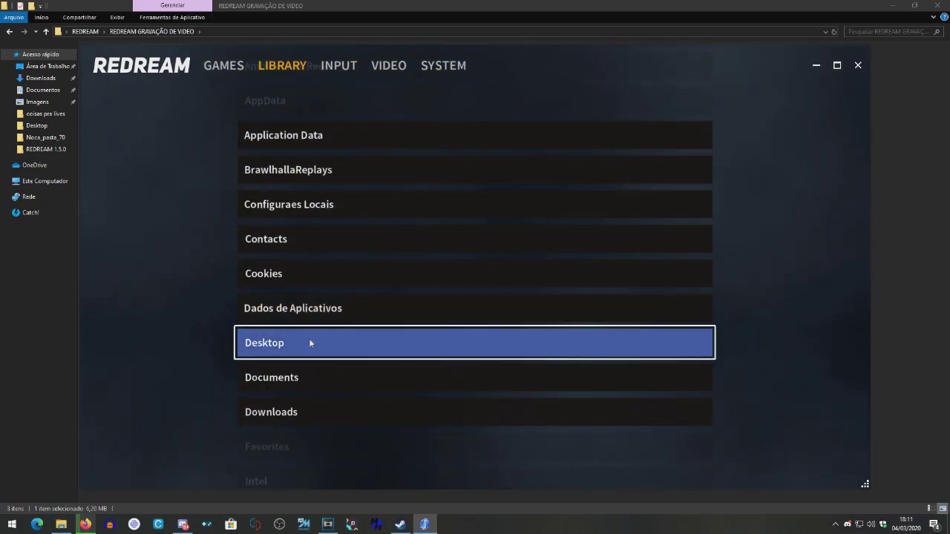
left_click(309, 340)
scroll(396, 241, "down", 5)
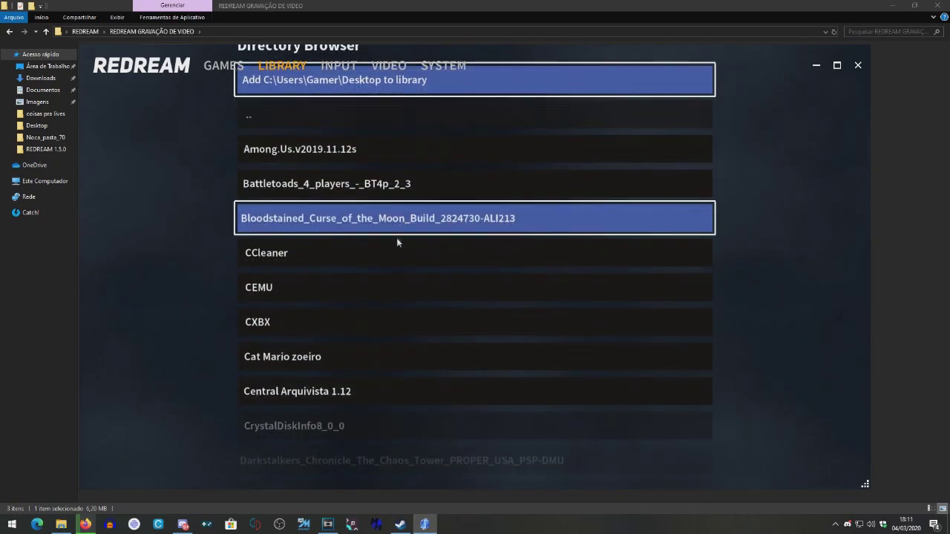
scroll(395, 253, "down", 15)
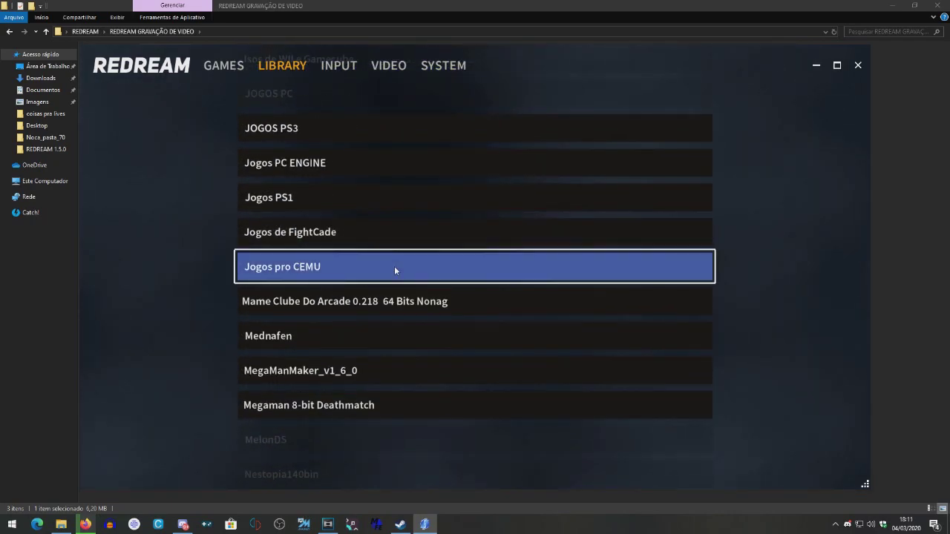
scroll(397, 273, "up", 5)
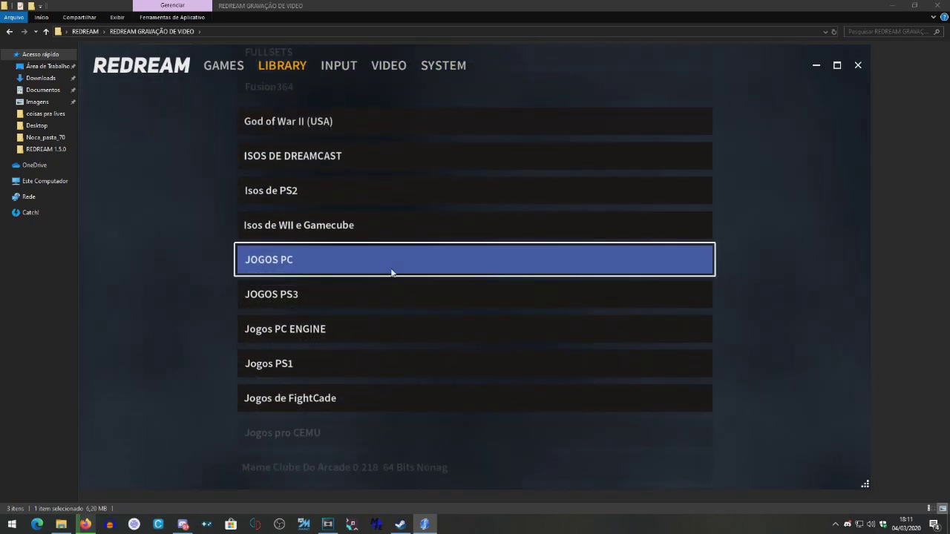
left_click(363, 164)
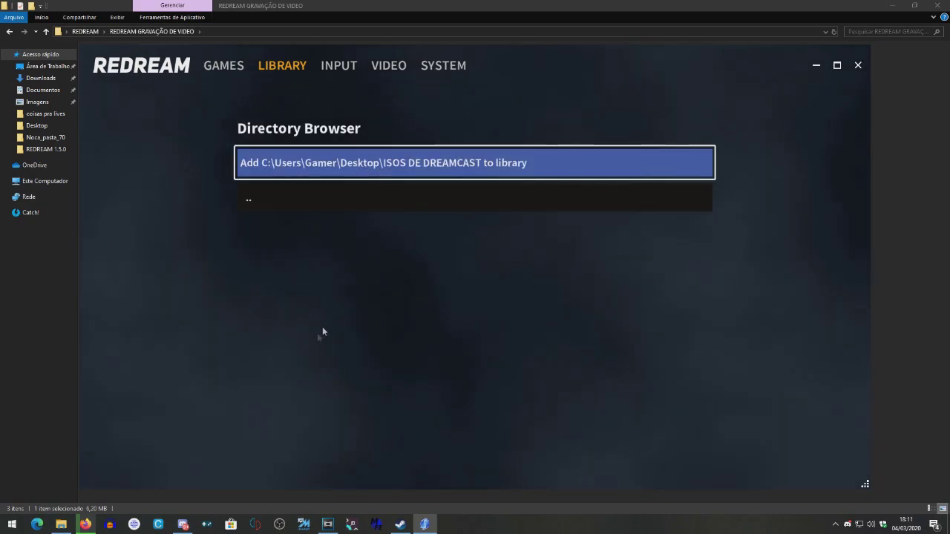
left_click(228, 71)
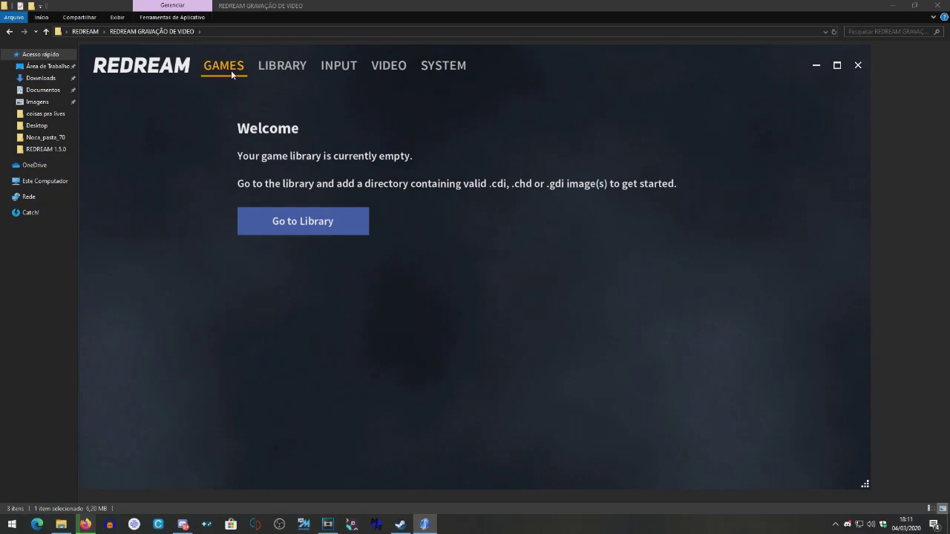
Add the ISOS DE DREAMCAST folder inside the user's Desktop directory to the game library.
left_click(342, 228)
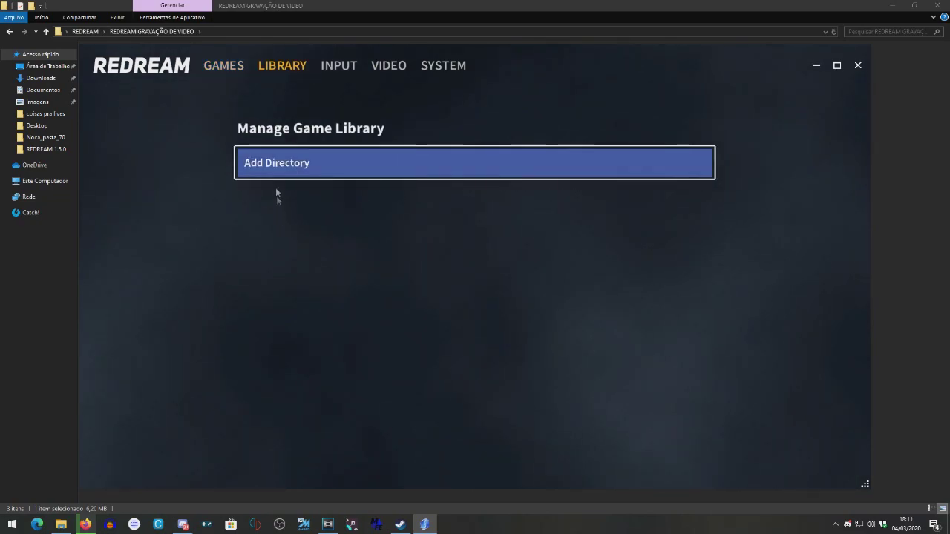
left_click(274, 167)
left_click(273, 167)
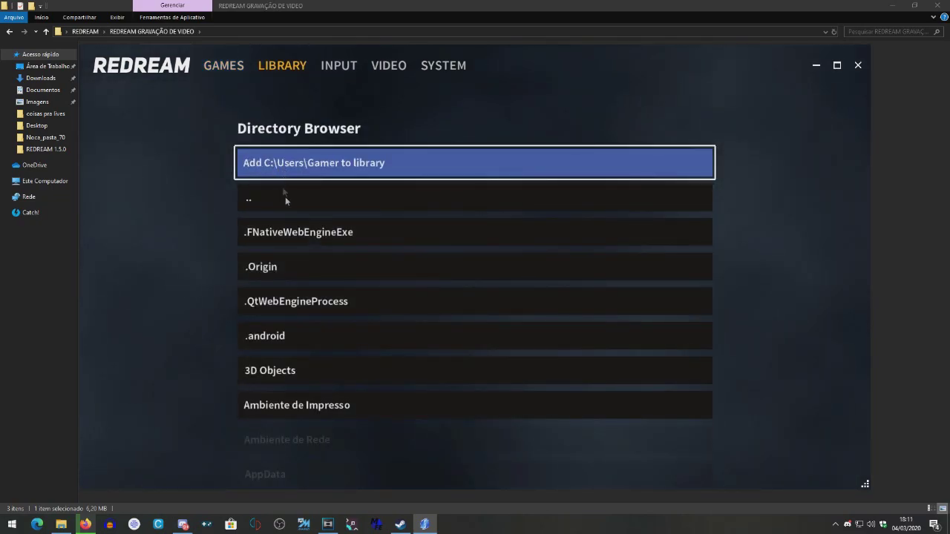
scroll(293, 321, "down", 1)
scroll(283, 325, "down", 2)
scroll(336, 199, "up", 5)
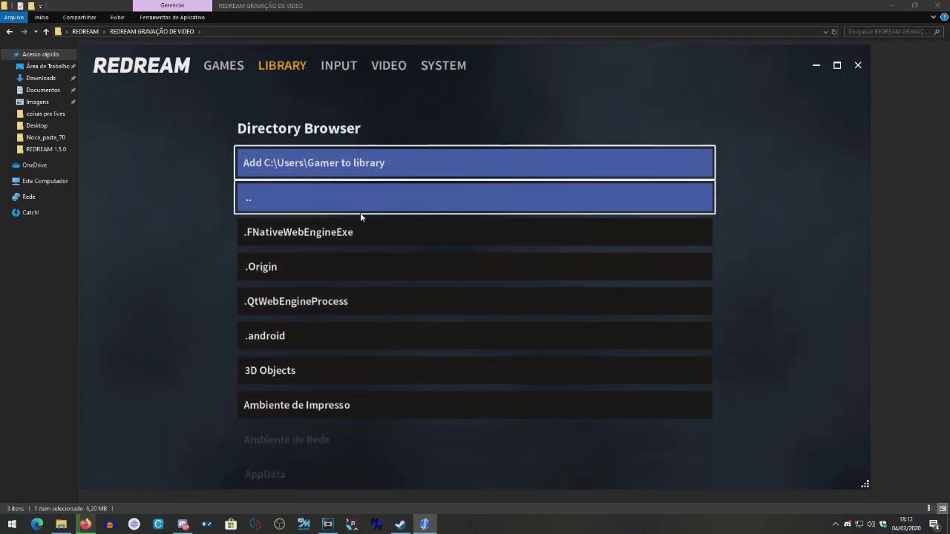
scroll(365, 282, "down", 5)
scroll(356, 276, "down", 1)
scroll(352, 277, "up", 2)
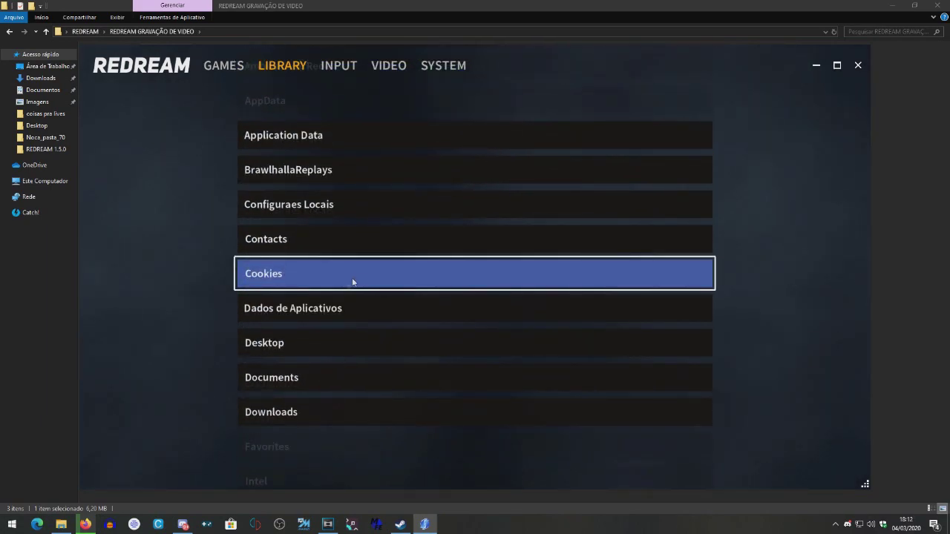
left_click(326, 341)
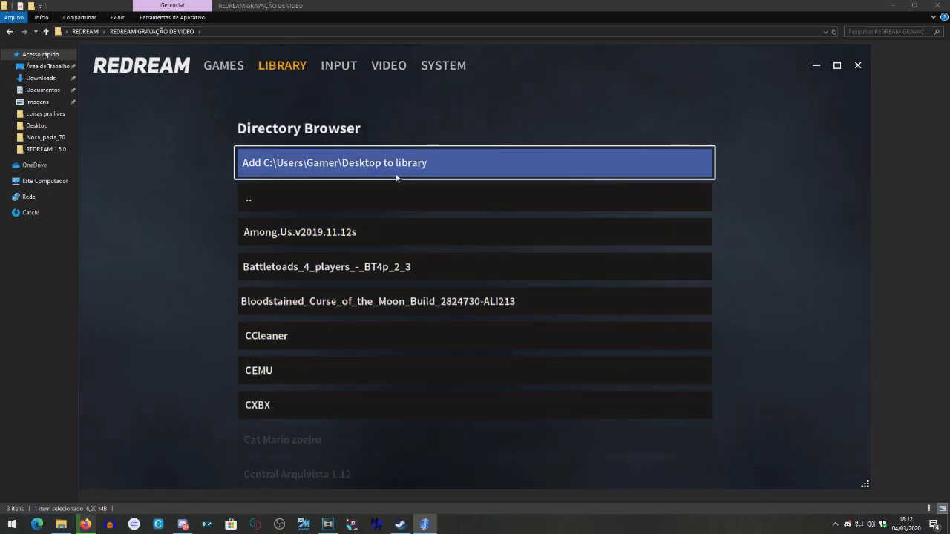
scroll(367, 267, "down", 5)
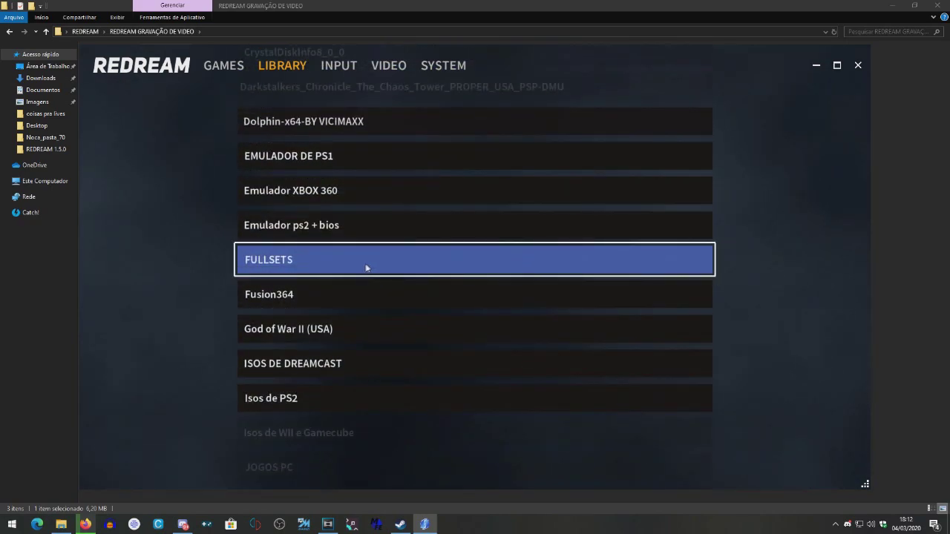
left_click(328, 363)
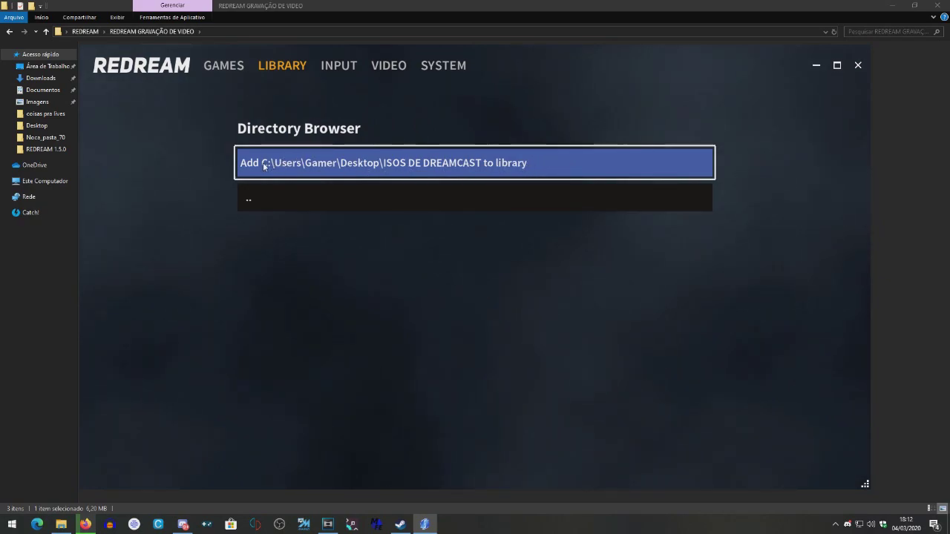
left_click(482, 167)
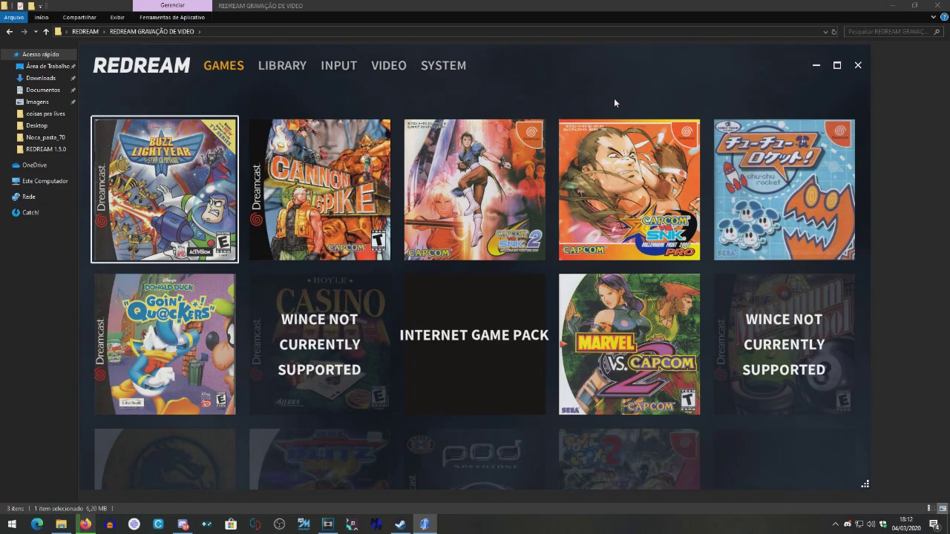
Browse through the covers in the games list to examine which Dreamcast titles are available and which are unsupported.
key("Down")
key("Right")
key("Right")
key("Down")
key("Down")
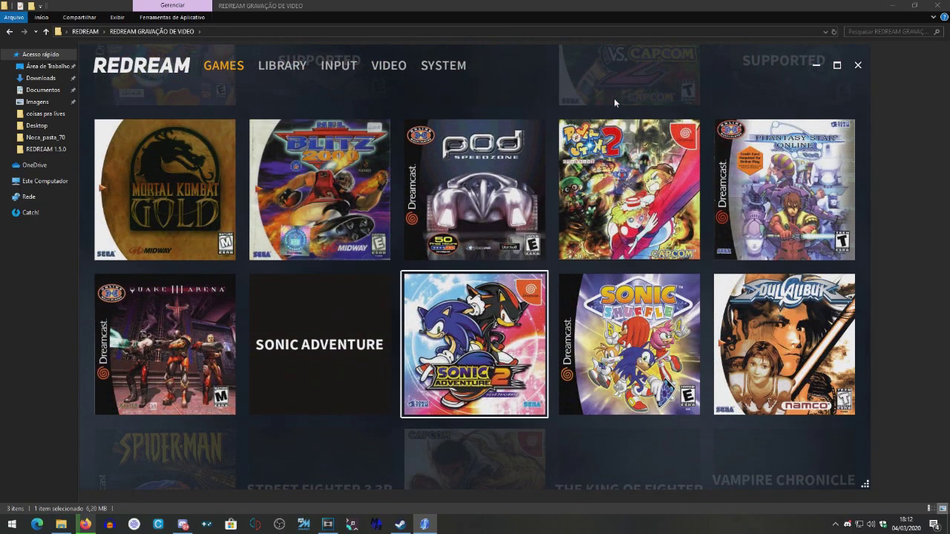
key("Down")
key("Up")
key("Up")
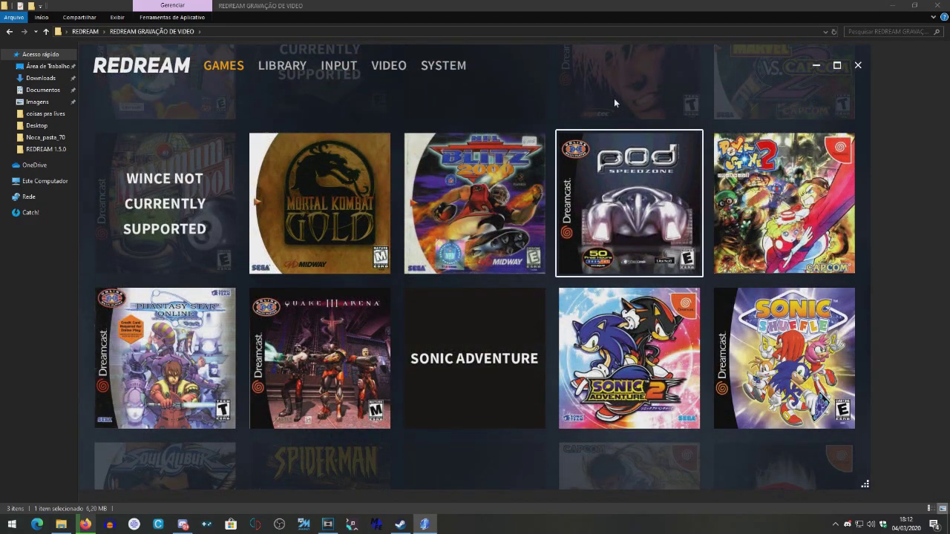
key("Up")
key("Left")
key("Left")
key("Left")
key("Right")
key("Right")
key("Left")
key("Left")
key("Right")
key("Right")
key("Down")
key("Down")
key("Down")
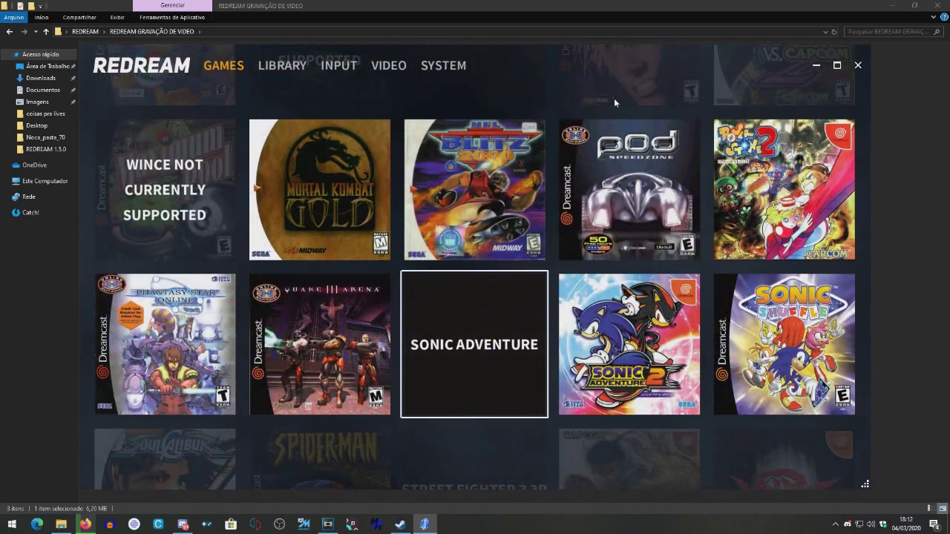
key("Up")
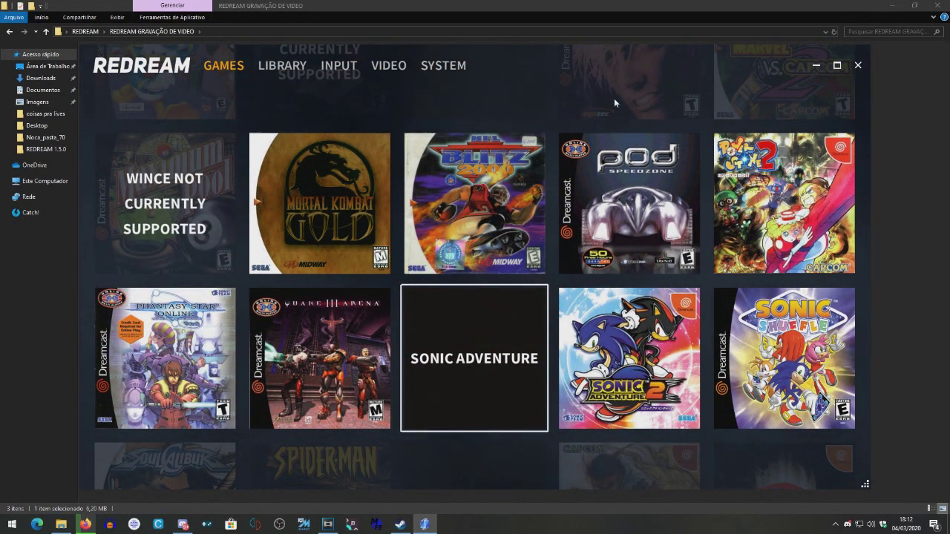
key("Down")
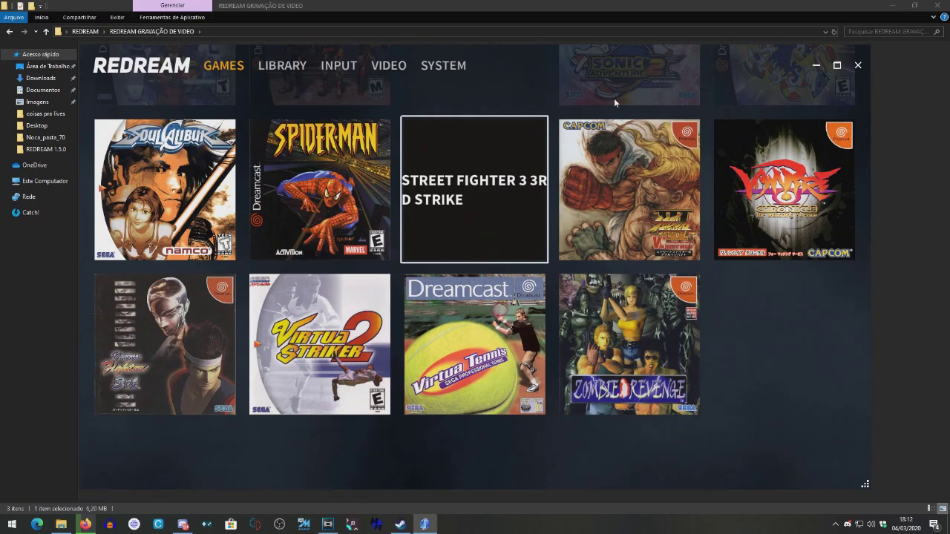
key("Up")
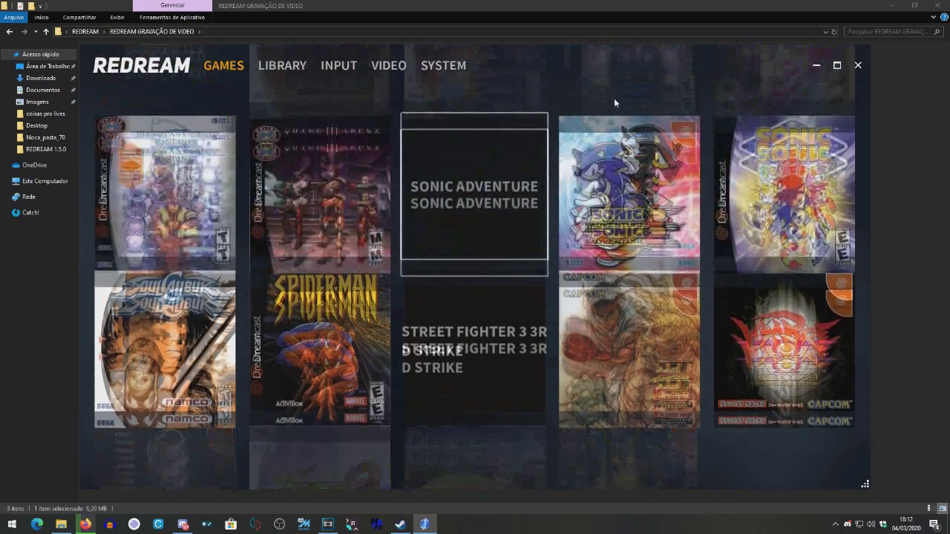
key("Up")
key("Up")
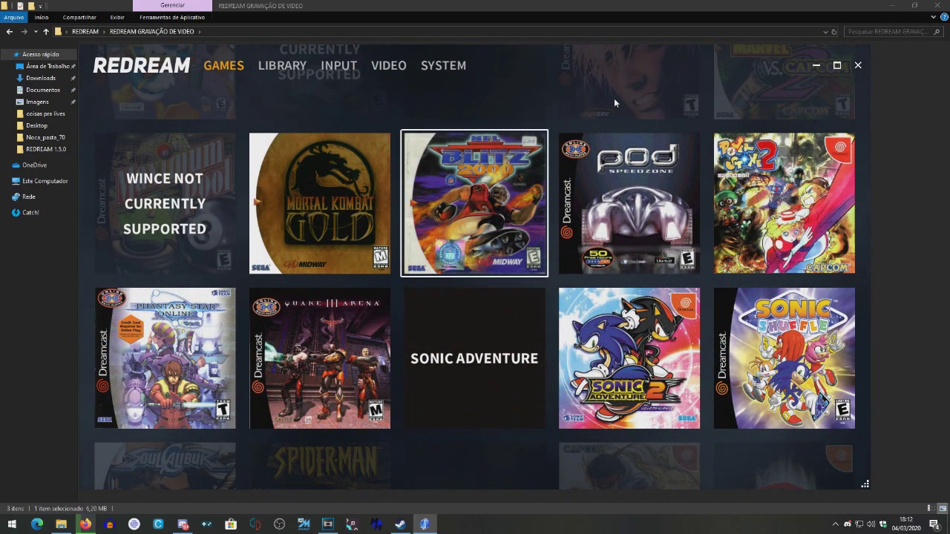
key("Down")
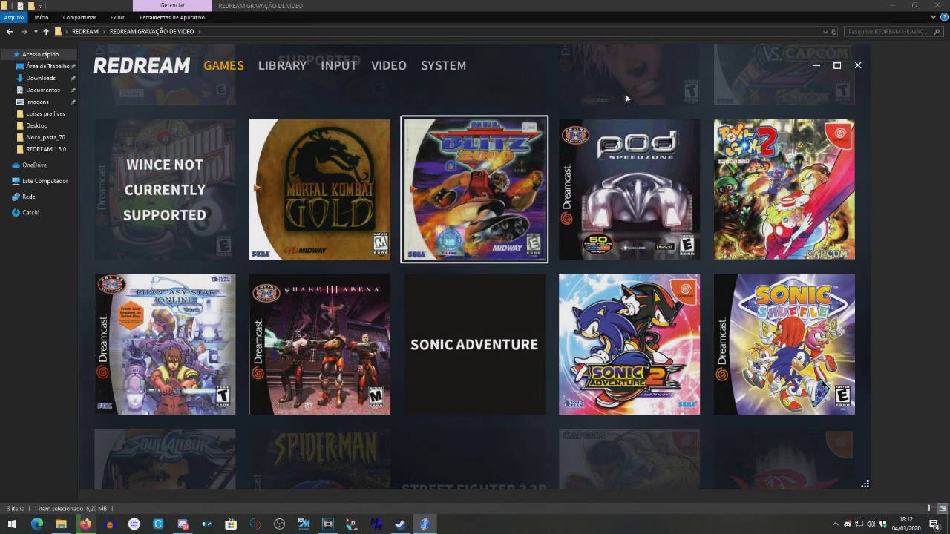
Bring the emulator back in front of the file window and launch Sonic Adventure 2 from the games list.
left_click(901, 218)
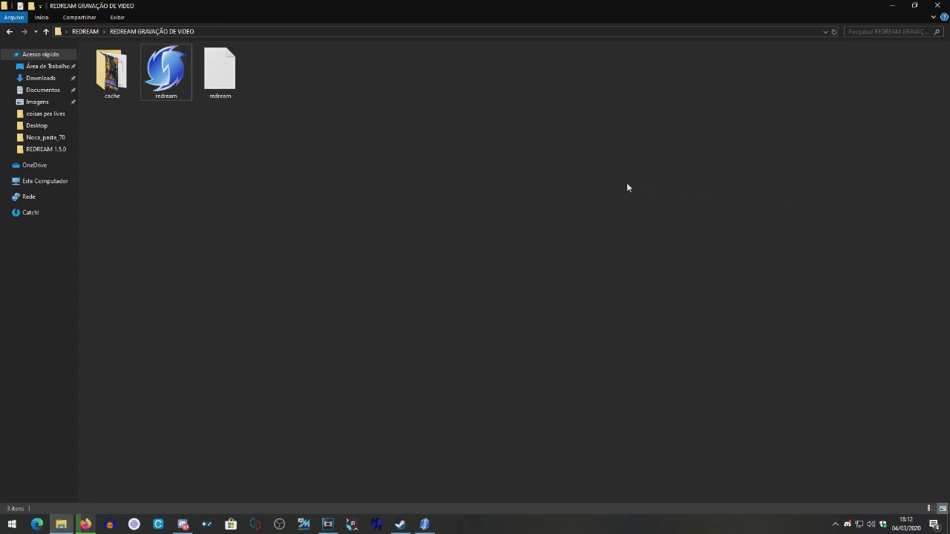
left_click(425, 524)
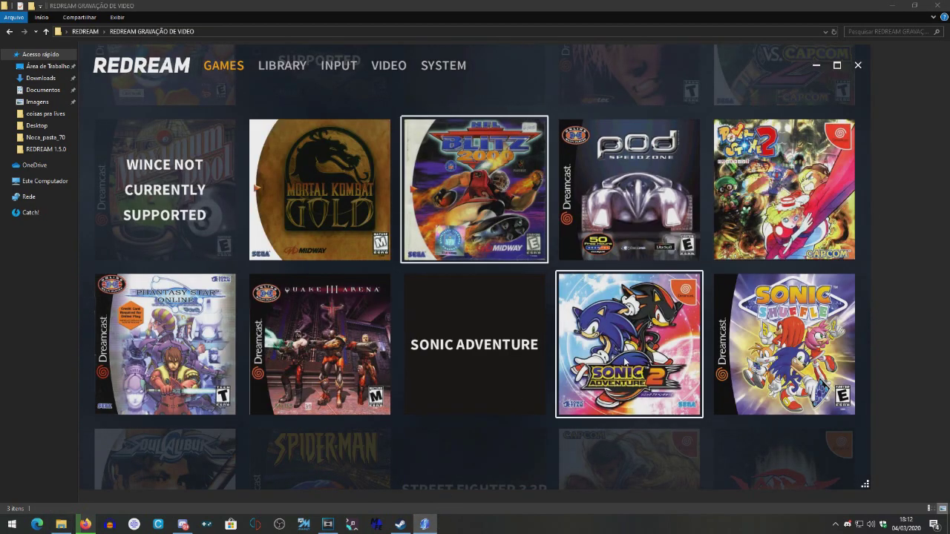
left_click(624, 362)
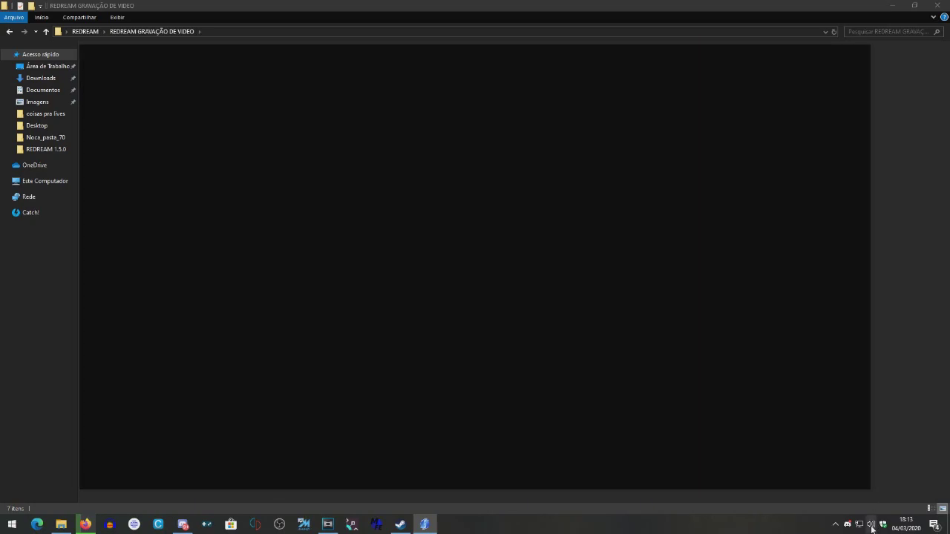
Lower redream's volume to near the minimum in the Windows volume mixer and close the mixer.
right_click(872, 527)
left_click(887, 483)
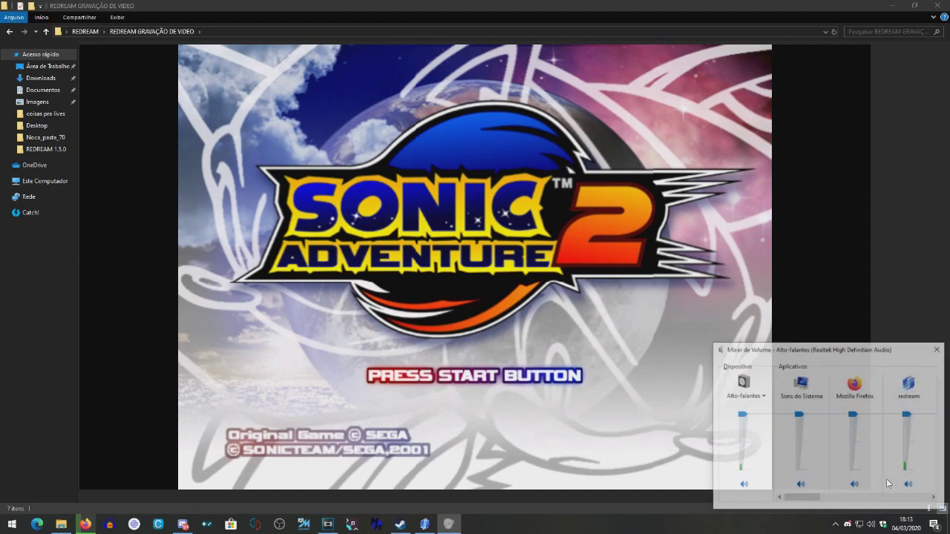
left_click_drag(906, 414, 906, 468)
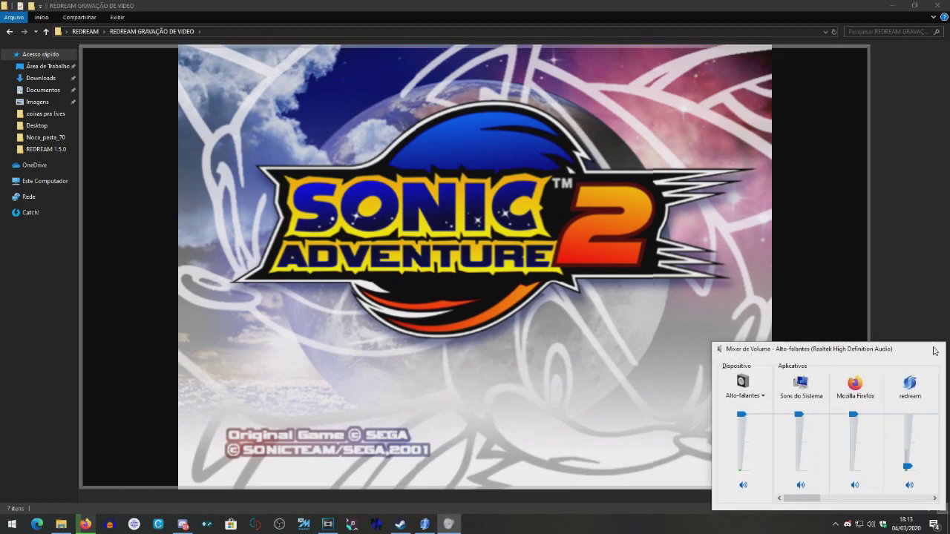
left_click(934, 351)
Start Sonic Adventure 2 from its title screen with a new file on the first memory card.
key("Return")
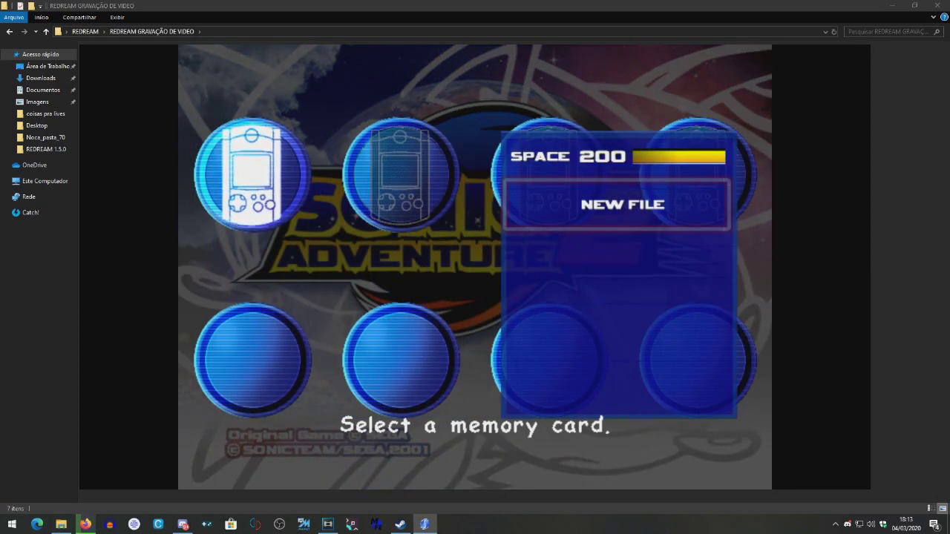
key("Return")
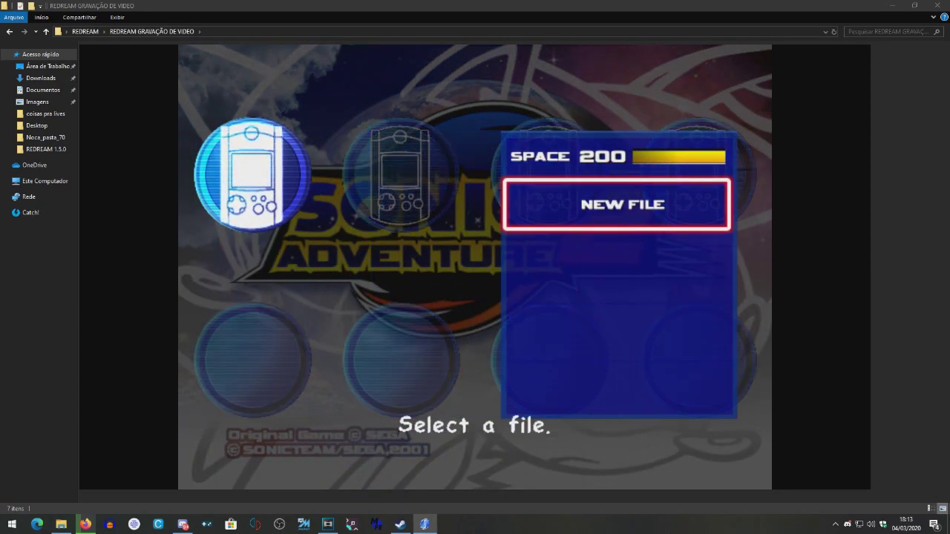
key("Return")
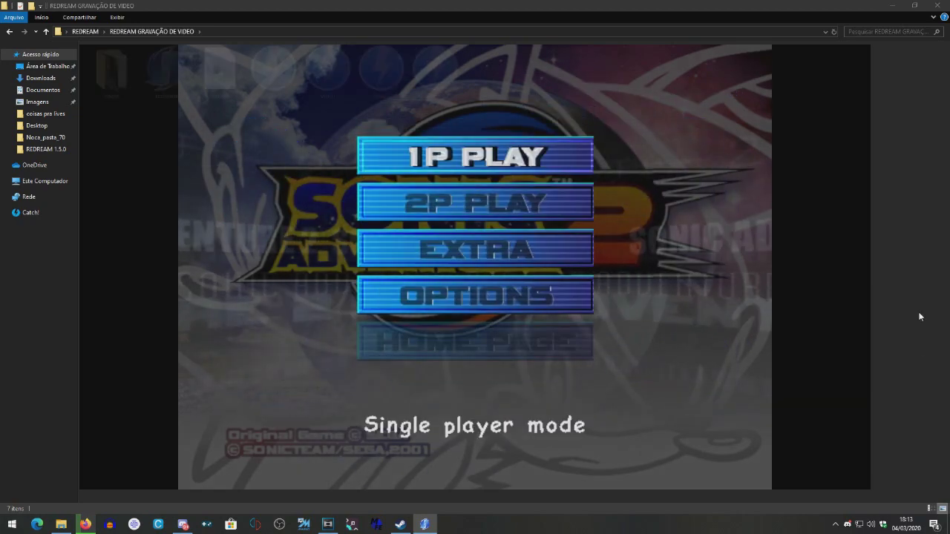
Switch to File Explorer and inspect the vmu memory card files in the emulator's folder.
key("alt+F4")
left_click(274, 71)
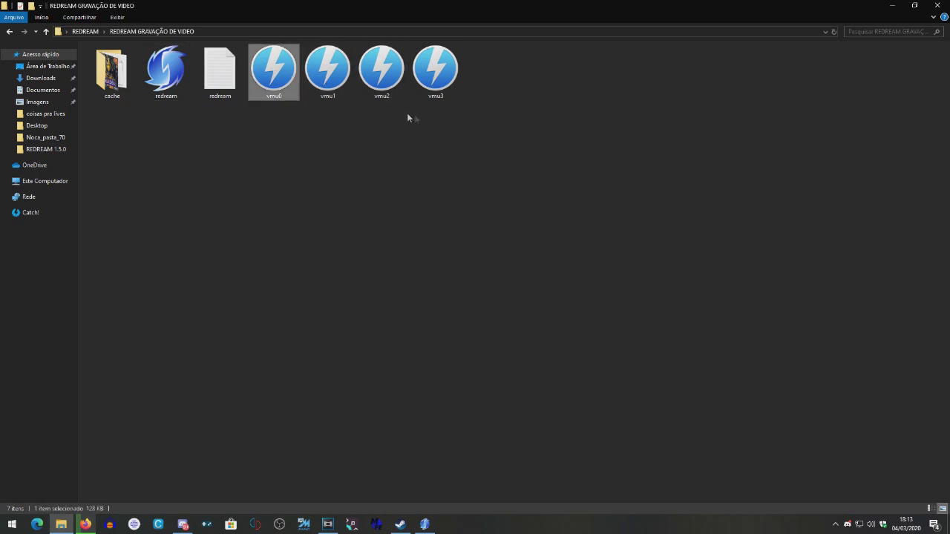
left_click(496, 115)
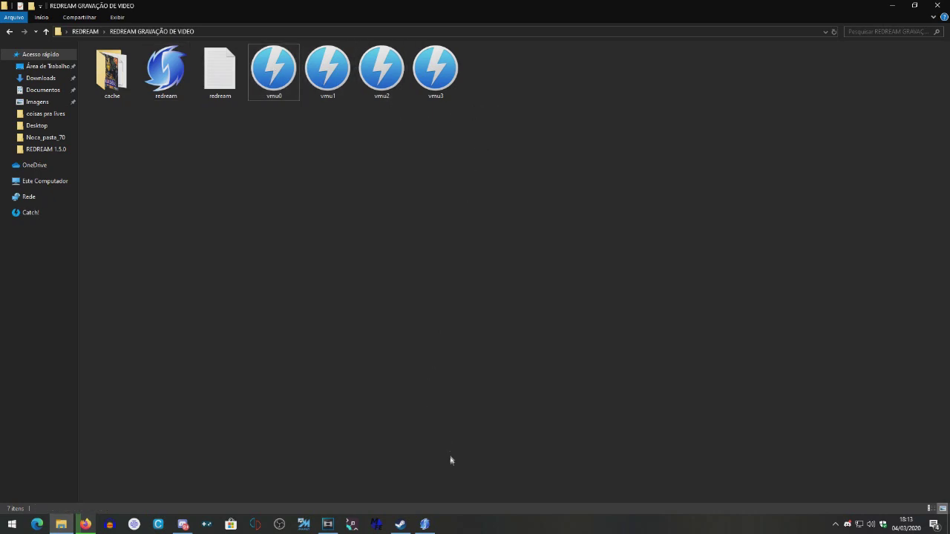
Return to the running game, bring up the emulator's overlay and close Redream.
left_click(434, 521)
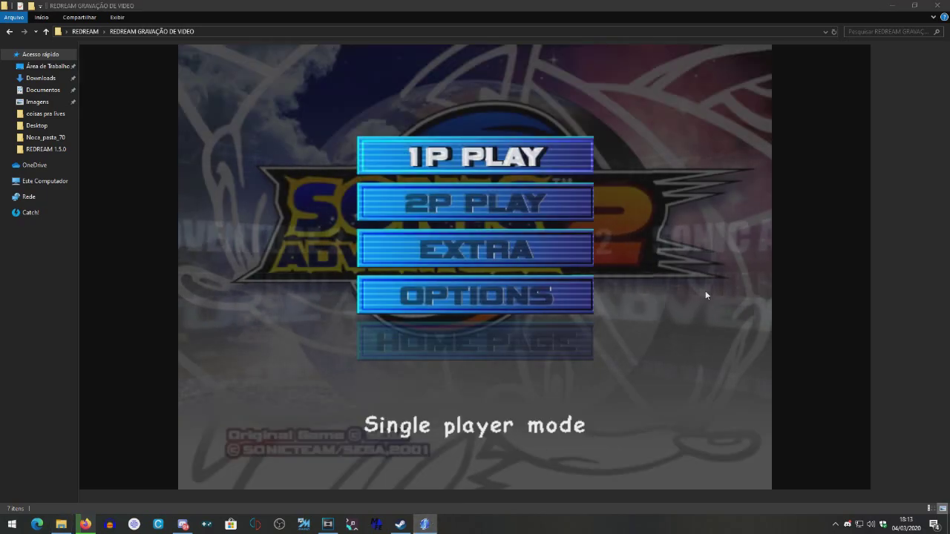
key("Escape")
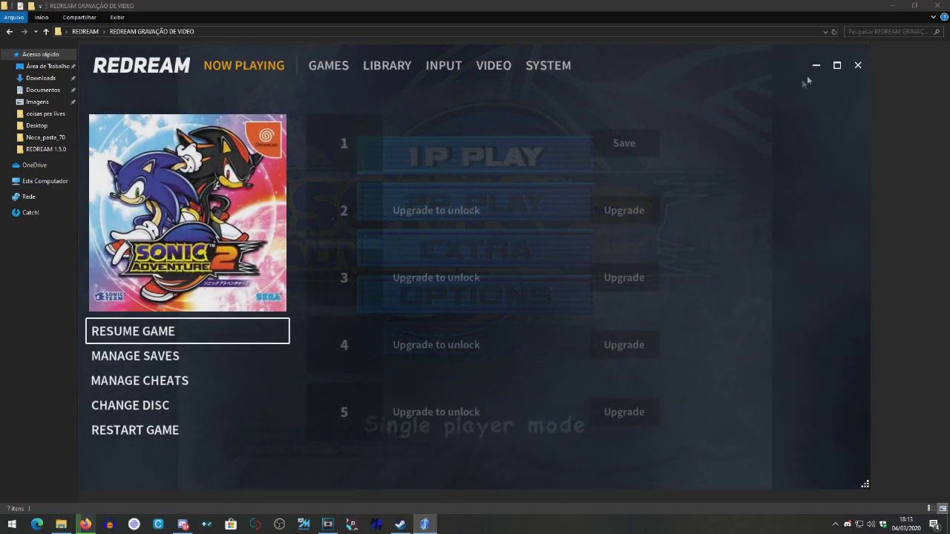
left_click(858, 65)
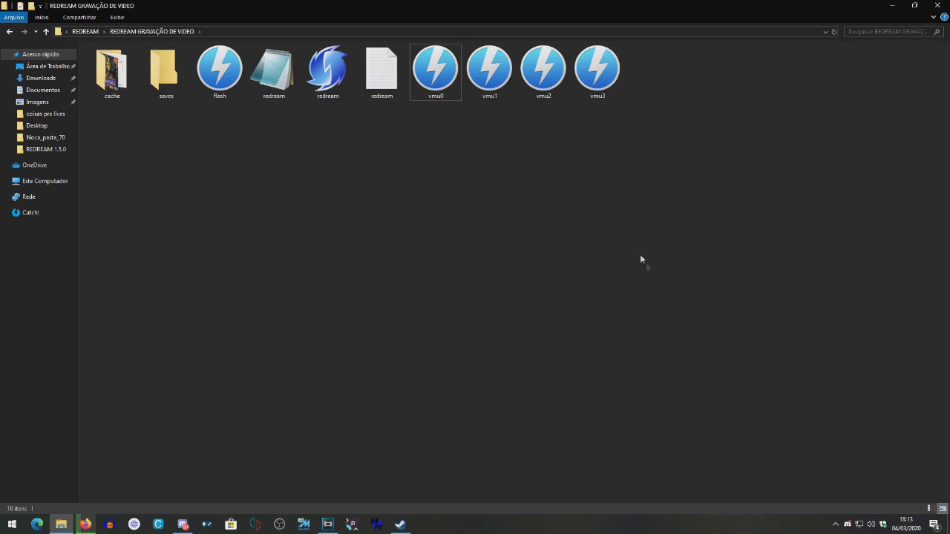
Examine the four memory card files vmu0 to vmu3 in the REDREAM GRAVAÇÃO DE VIDEO folder, as a group and individually.
left_click_drag(428, 157, 669, 79)
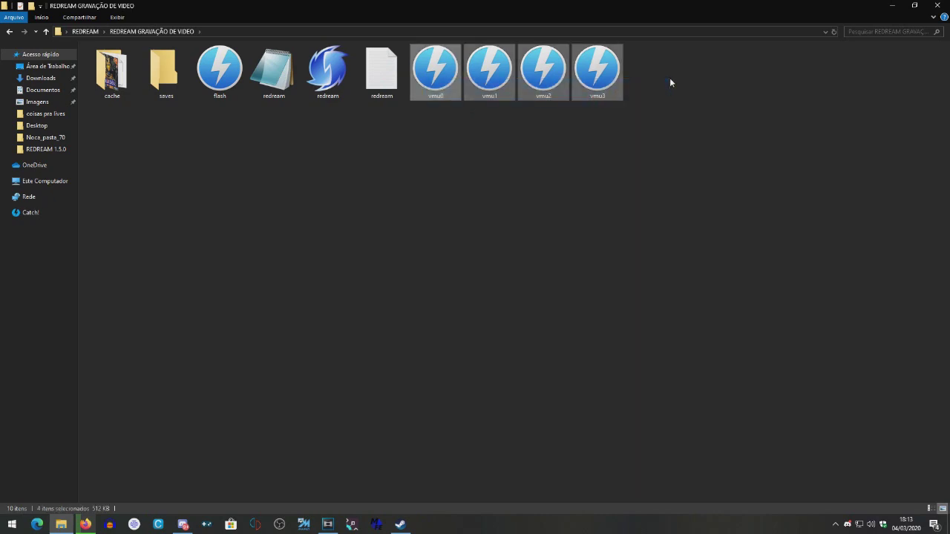
left_click(641, 174)
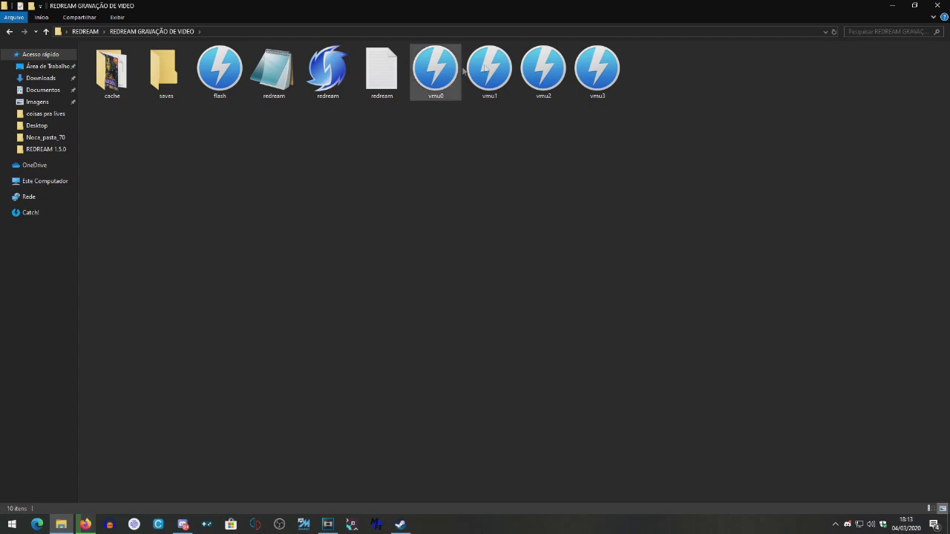
left_click(432, 83)
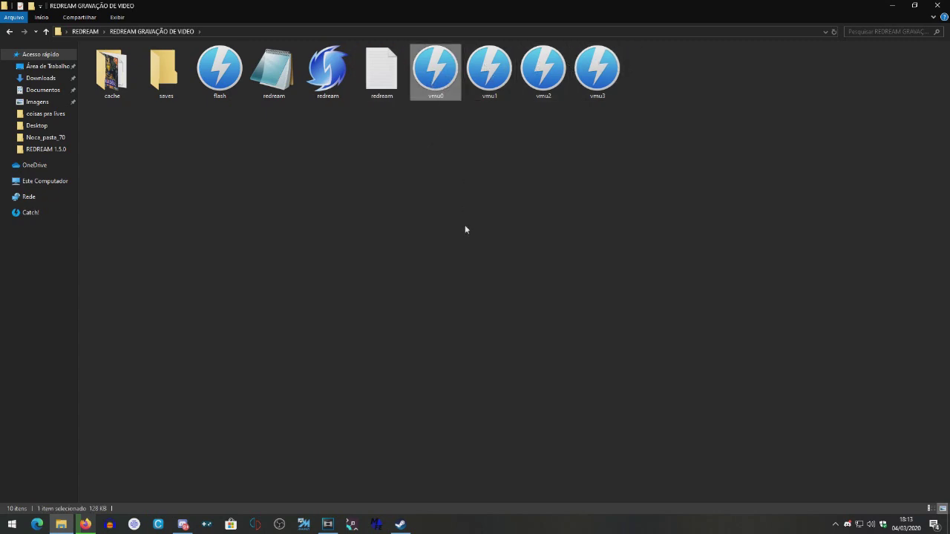
key("Right")
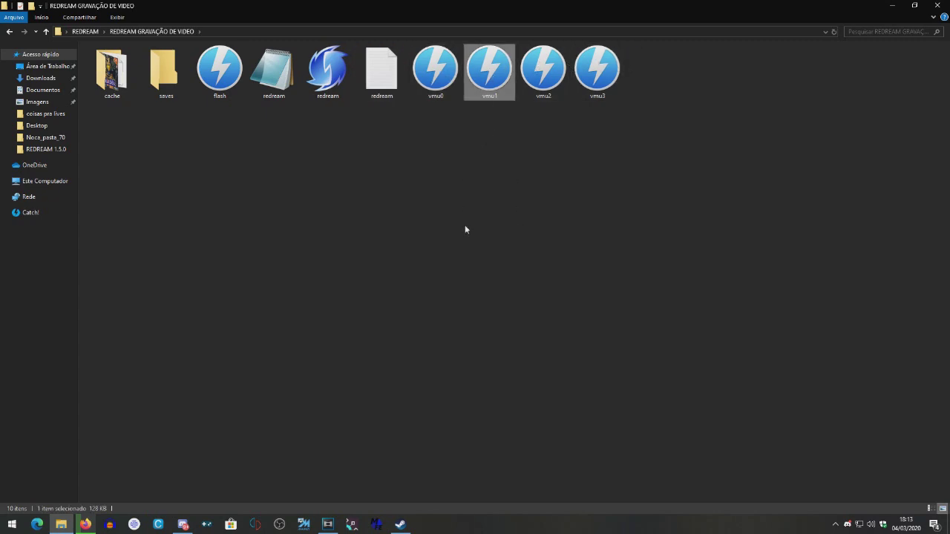
key("Right")
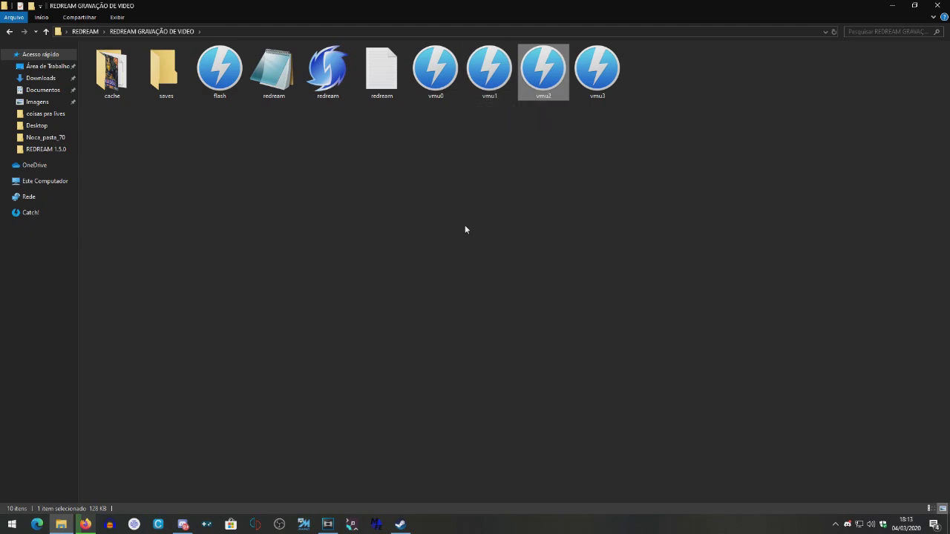
key("Right")
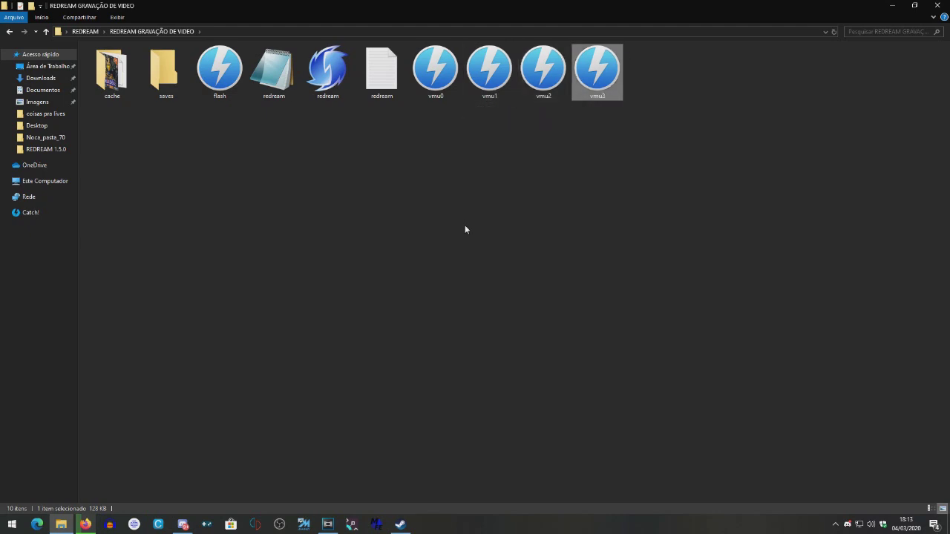
Step back and forth through the memory card files vmu0 to vmu3 one at a time, and clear the selection.
key("Left")
key("Left")
key("Left")
key("Right")
key("Right")
key("Right")
key("Left")
key("Left")
key("Left")
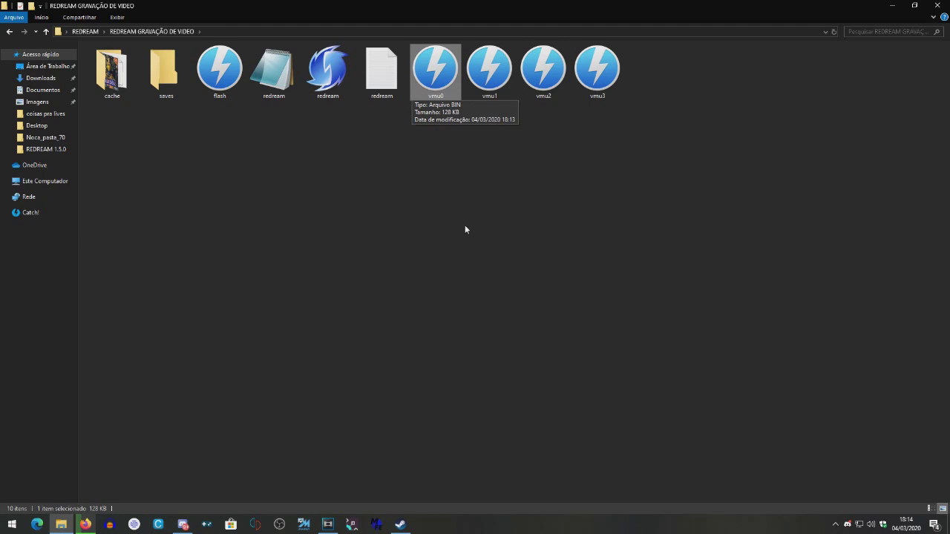
key("Right")
key("Right")
key("Right")
key("Left")
key("Left")
key("Left")
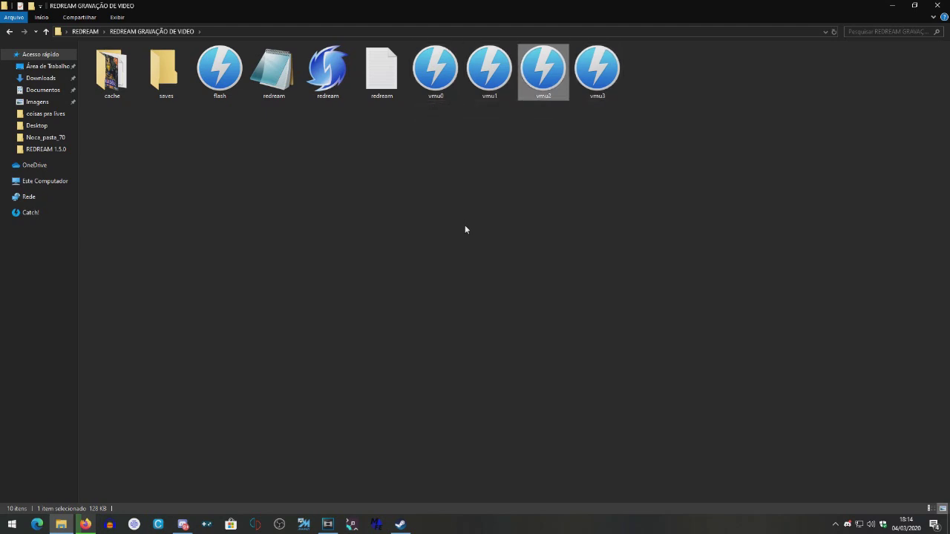
left_click(324, 274)
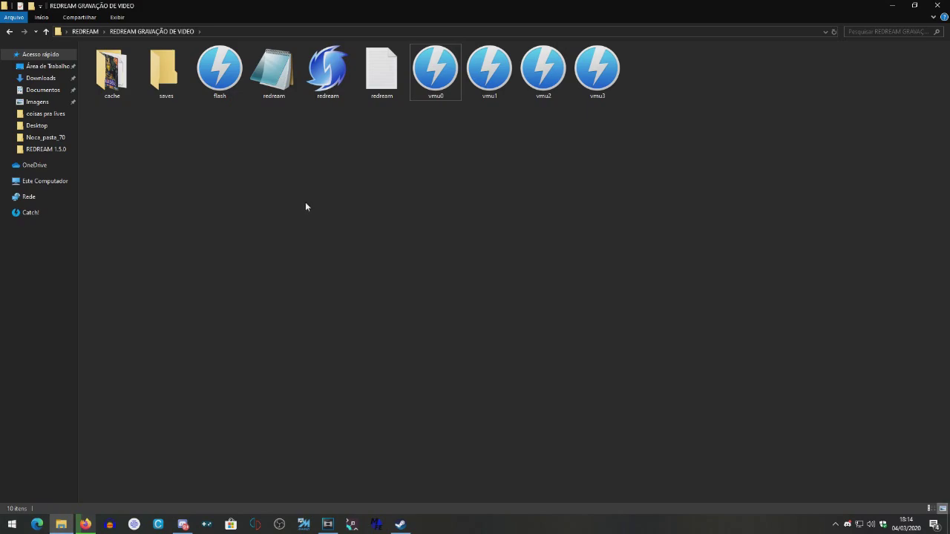
Switch to Firefox and start downloading Vmuexplorer.rar from the Sega Retro VMU Explorer page, choosing to save the file.
mouse_move(88, 526)
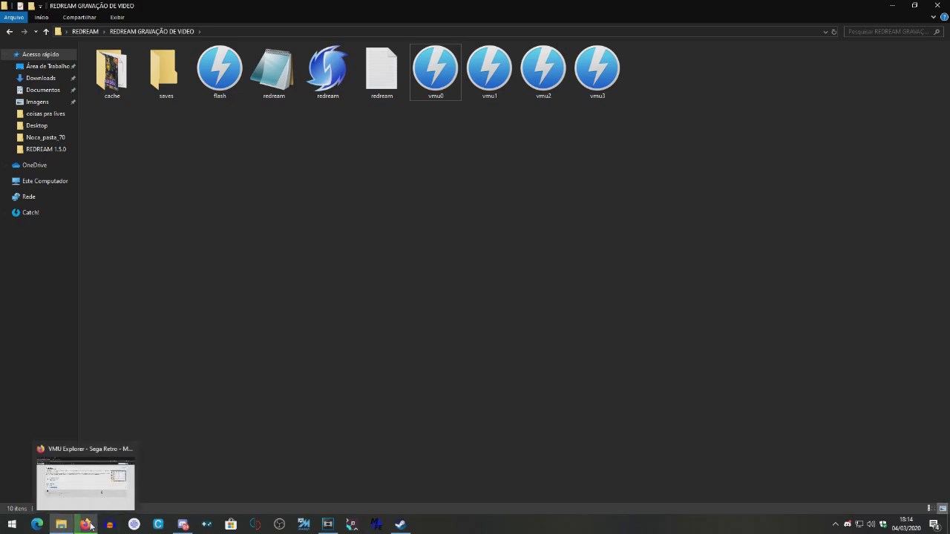
left_click(86, 524)
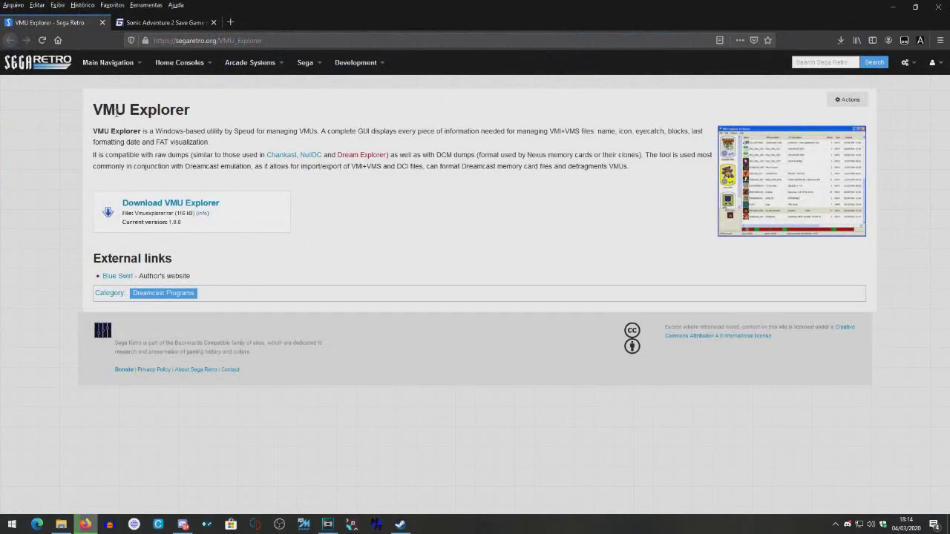
left_click_drag(92, 110, 197, 113)
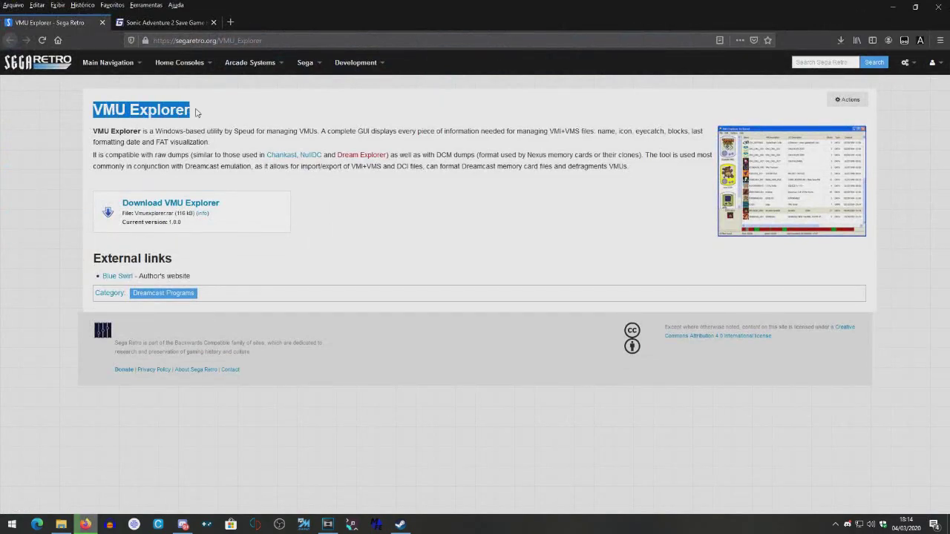
left_click(197, 113)
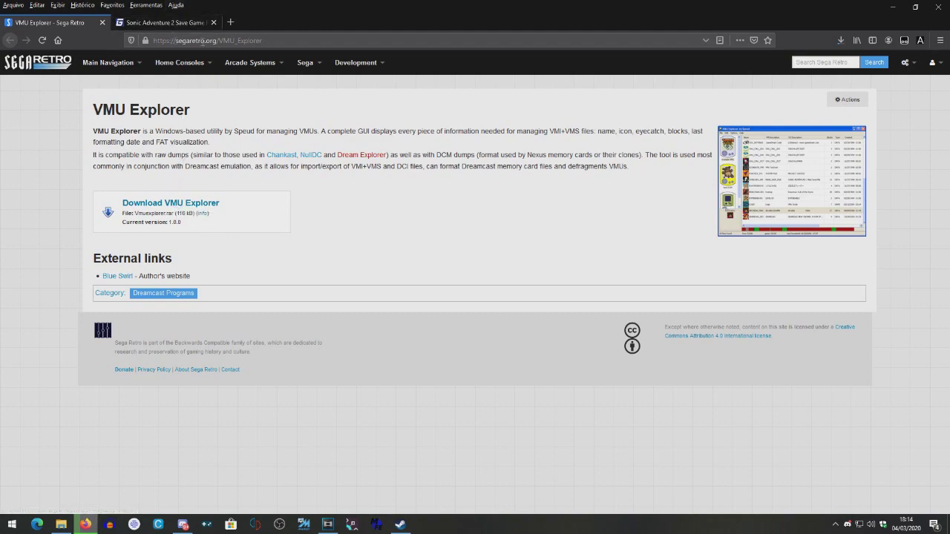
left_click(136, 207)
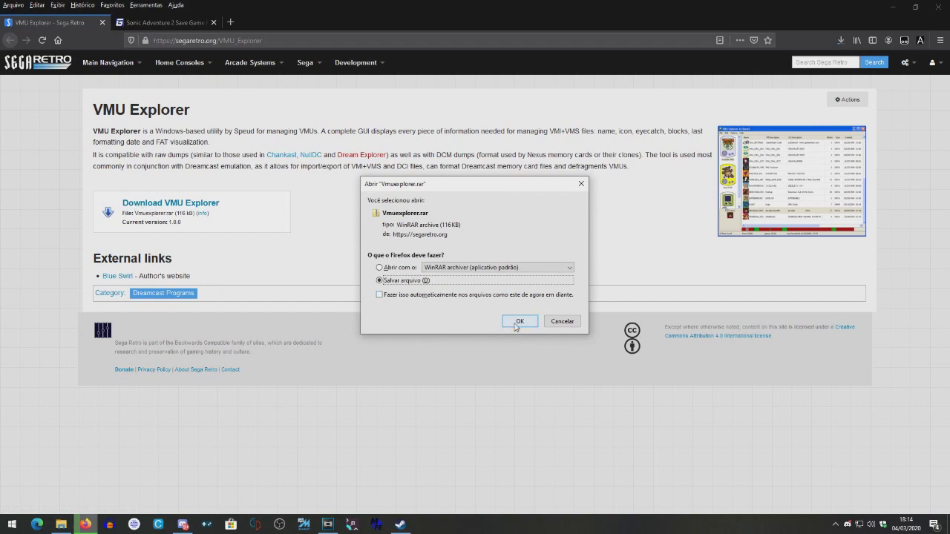
left_click(520, 320)
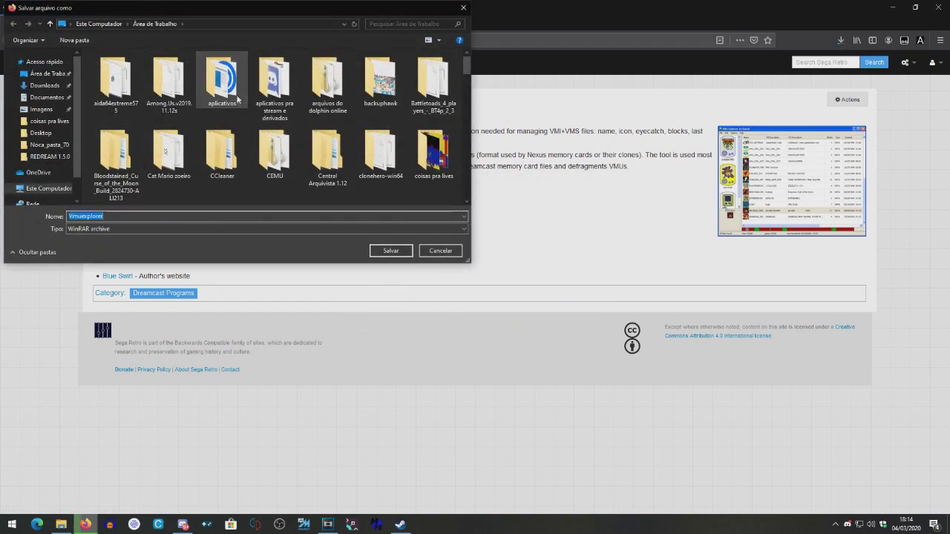
Save the Vmuexplorer archive in the REDREAM GRAVAÇÃO DE VIDEO folder inside the desktop's REDREAM folder.
left_click(231, 96)
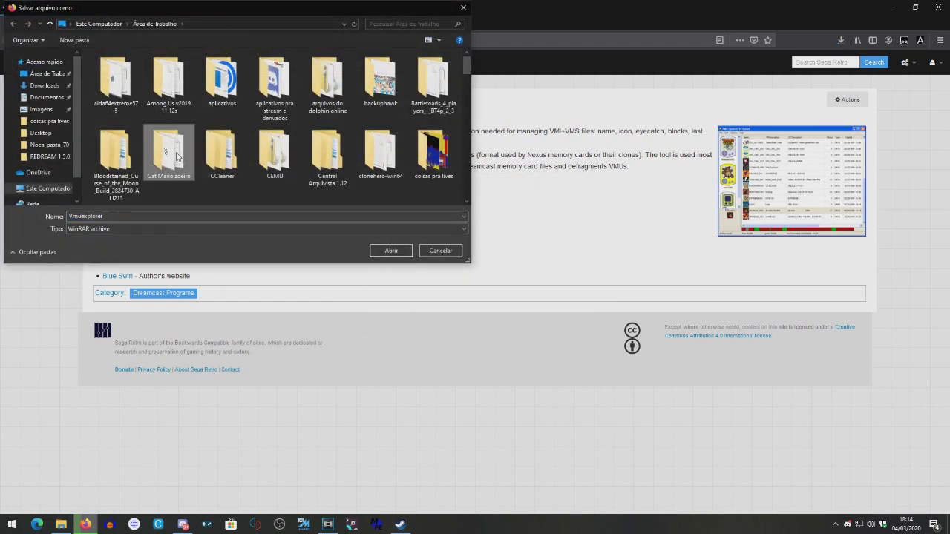
scroll(183, 152, "down", 5)
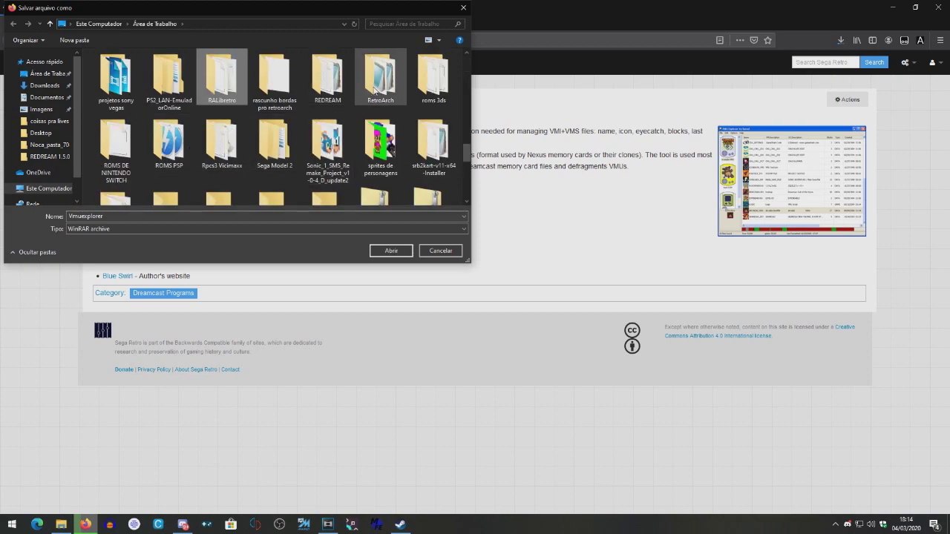
double_click(334, 85)
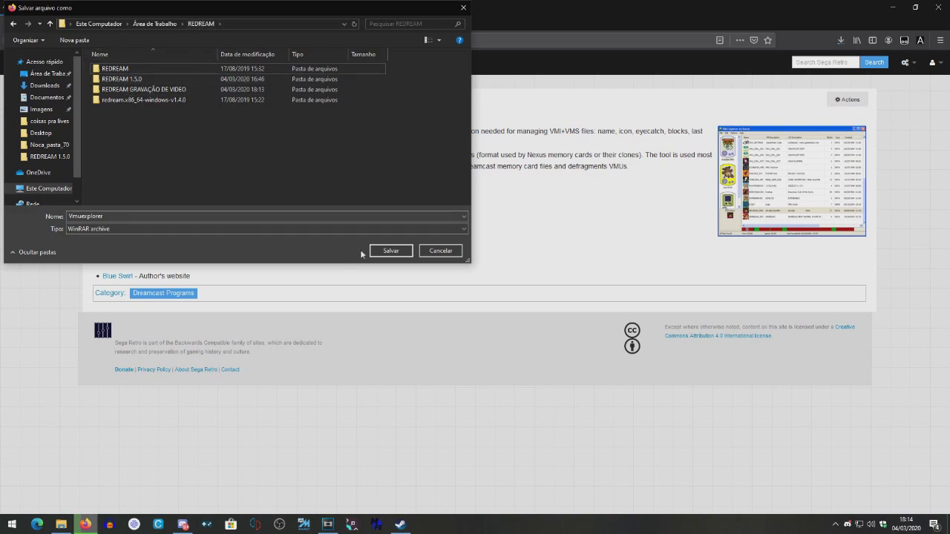
double_click(138, 90)
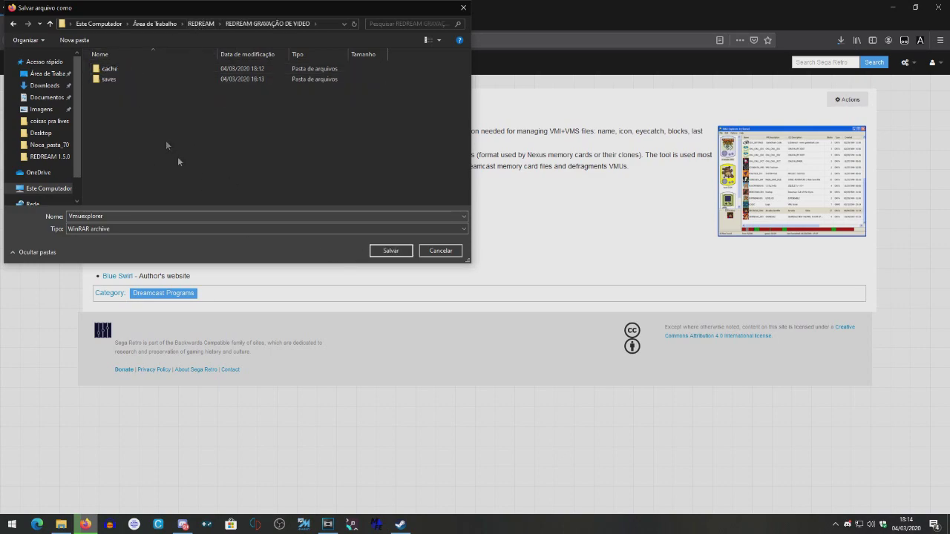
left_click(390, 251)
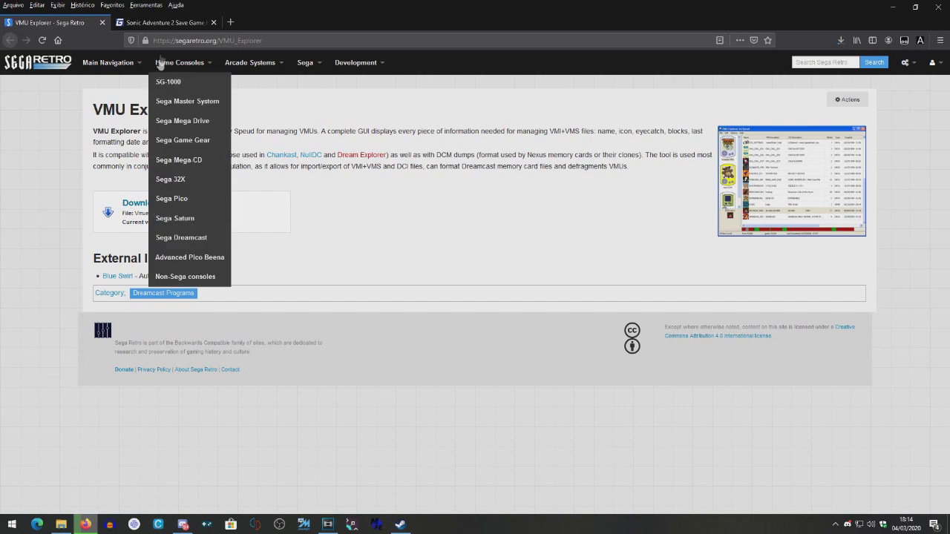
View the GameFAQs Sonic Adventure 2 saves page and examine the DCI section's card type and North America region.
left_click(168, 23)
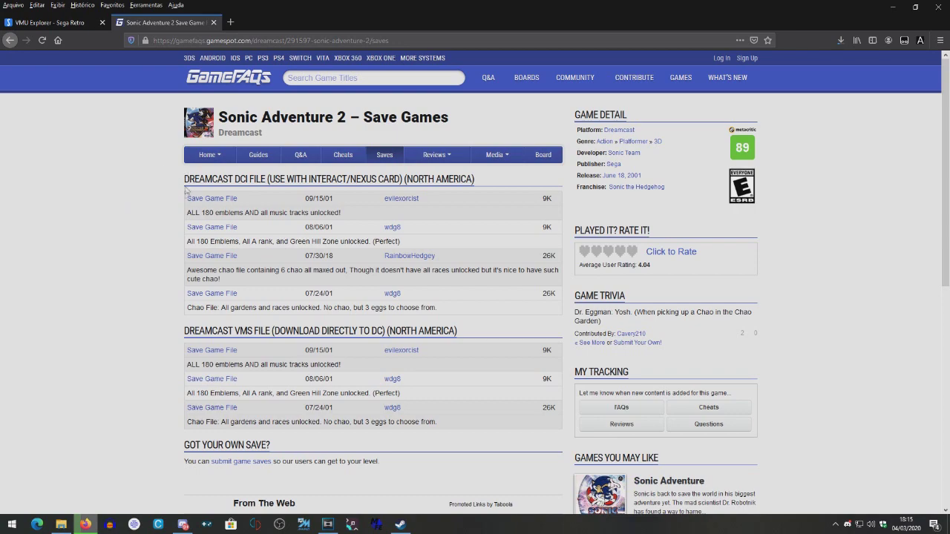
left_click_drag(268, 179, 401, 179)
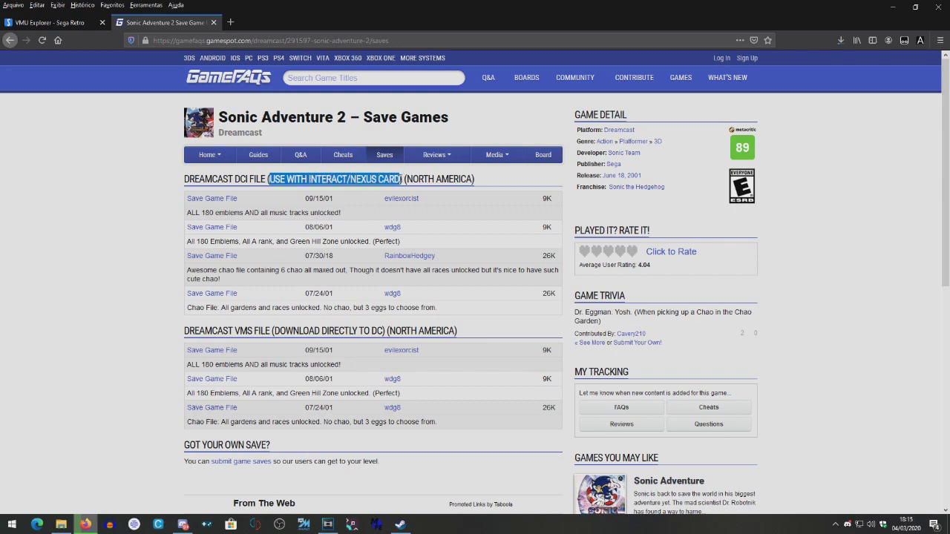
left_click(388, 181)
left_click_drag(405, 181, 475, 186)
left_click(439, 179)
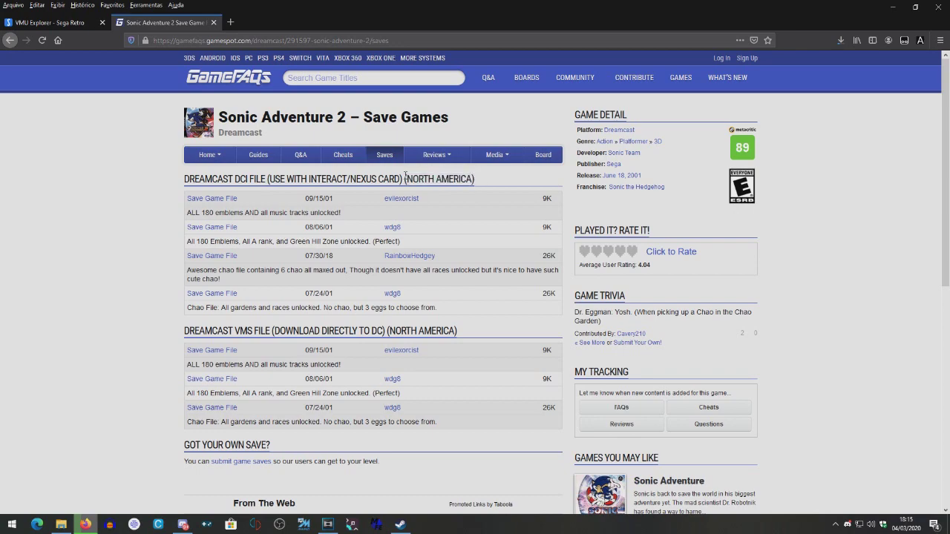
left_click_drag(405, 180, 484, 185)
left_click(481, 183)
Download the DCI save with all 180 emblems and music tracks unlocked as sonic-adventure-2.1110 into the REDREAM GRAVAÇÃO DE VIDEO folder.
left_click(208, 201)
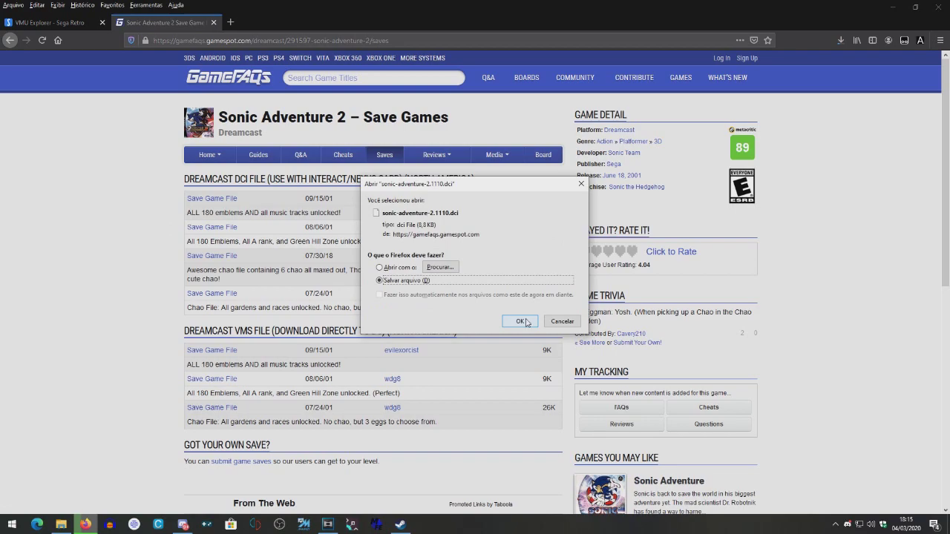
left_click(519, 322)
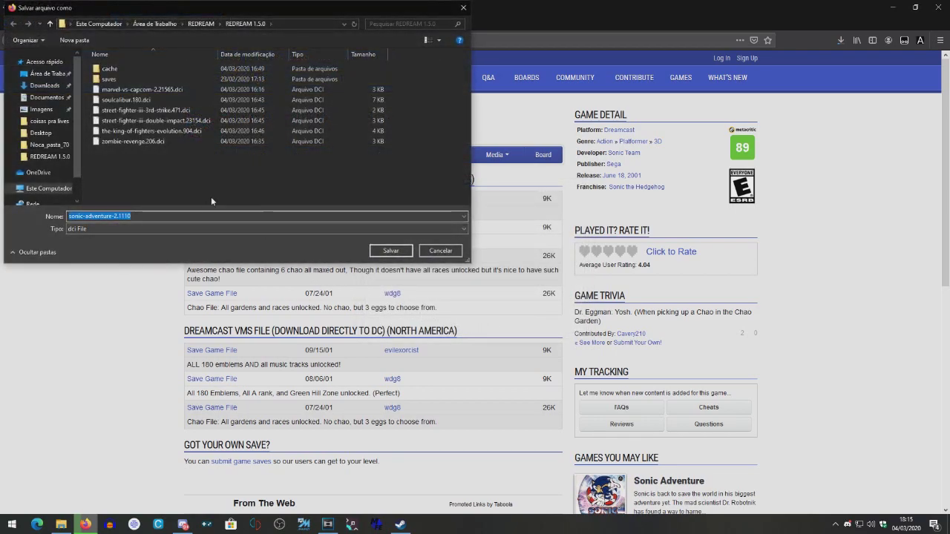
left_click(201, 24)
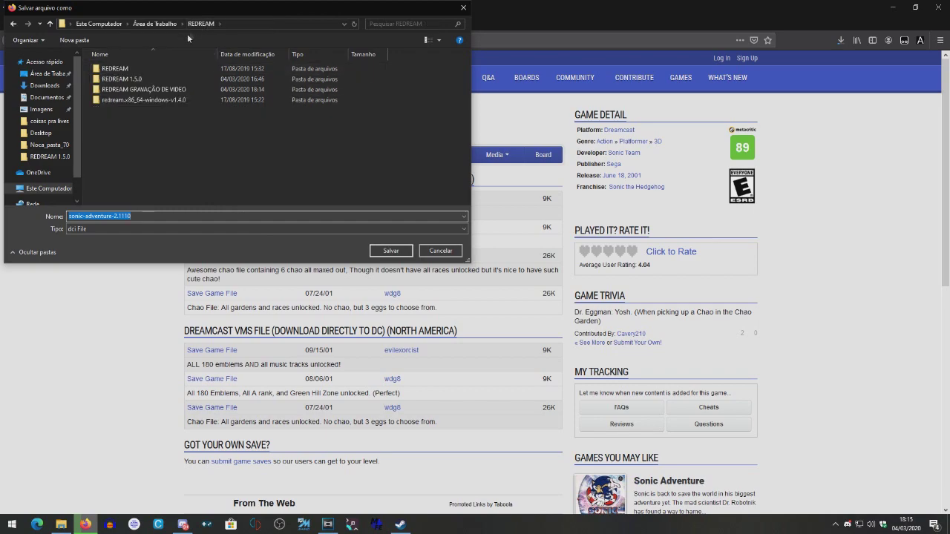
double_click(124, 89)
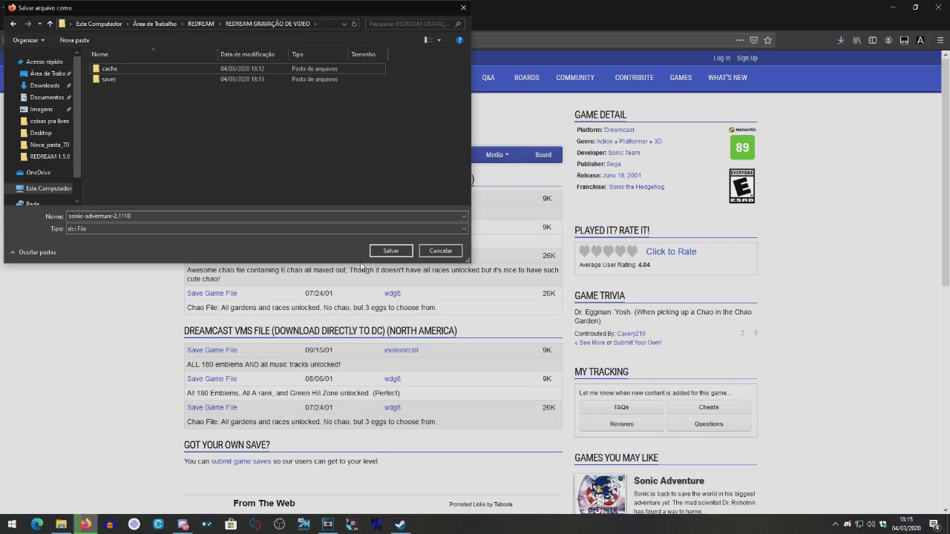
left_click(382, 252)
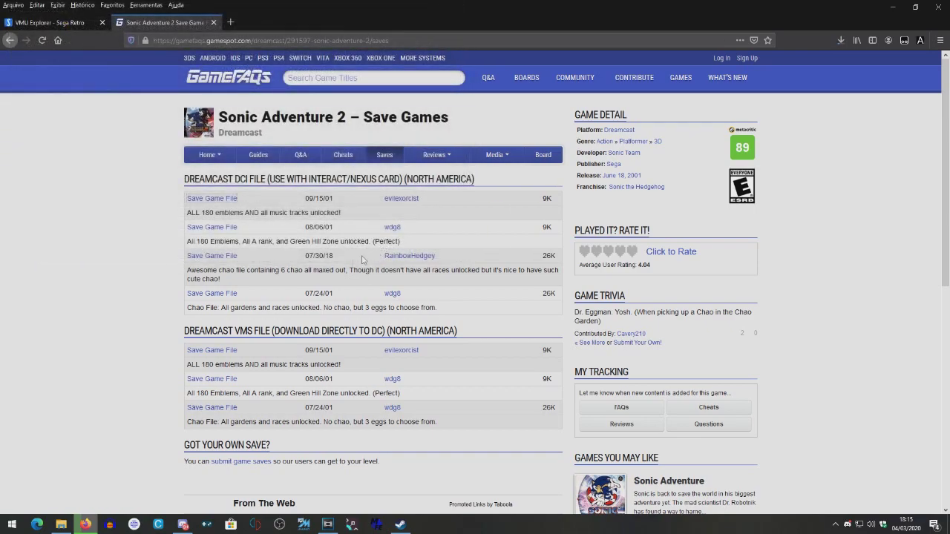
Switch to File Explorer and inspect the downloaded sonic-adventure-2.1110.dci save and the vmu0 memory card file.
left_click(61, 524)
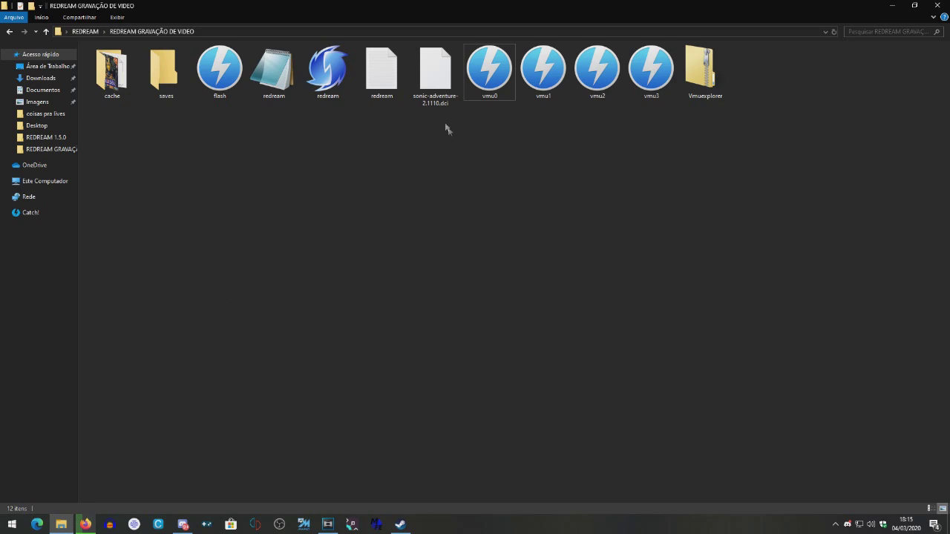
left_click(437, 81)
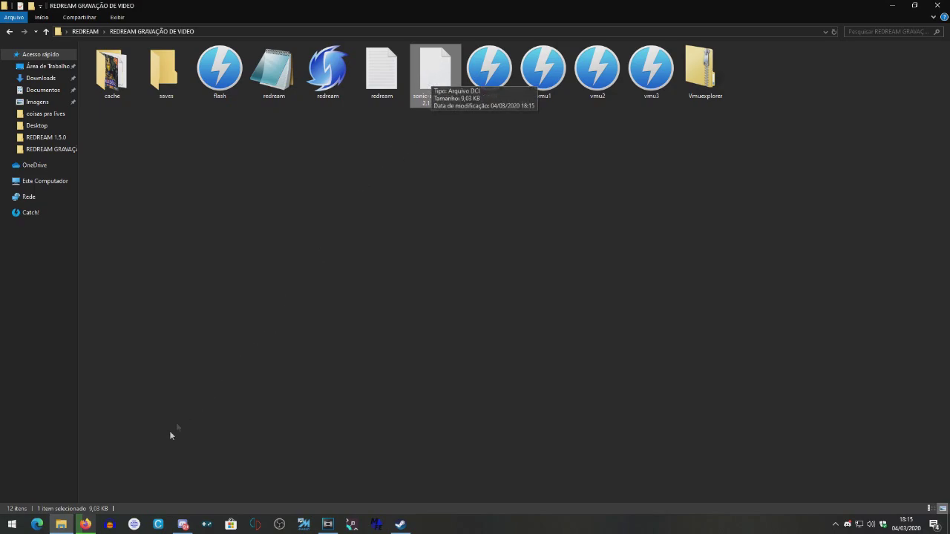
left_click(435, 147)
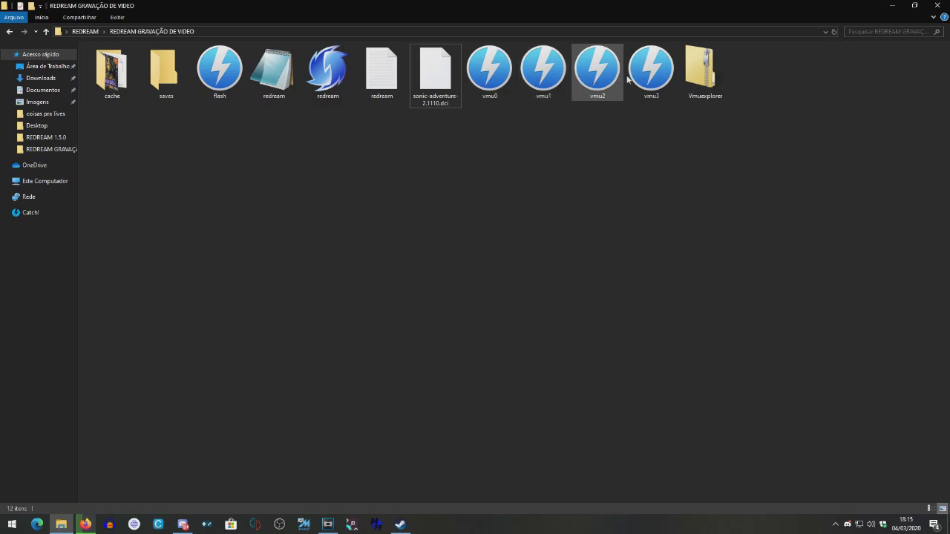
left_click(500, 82)
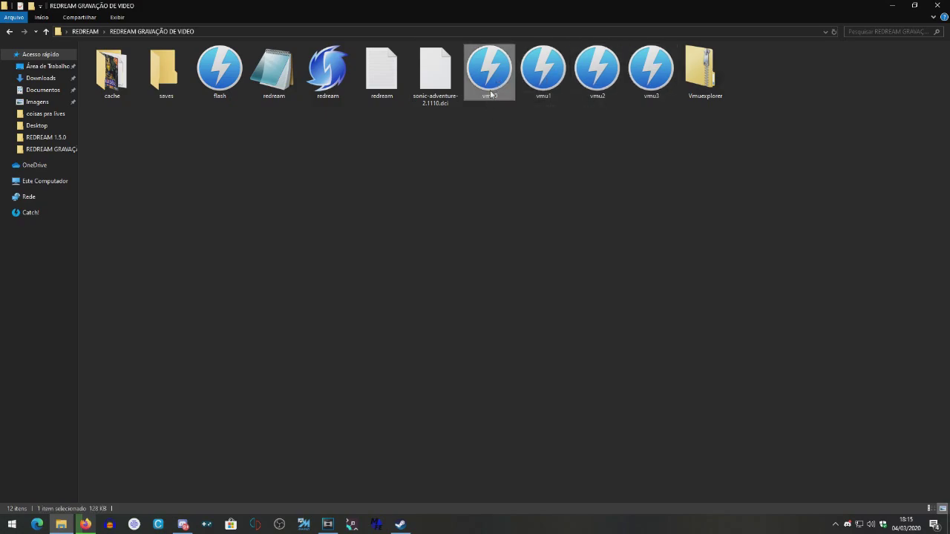
left_click(591, 165)
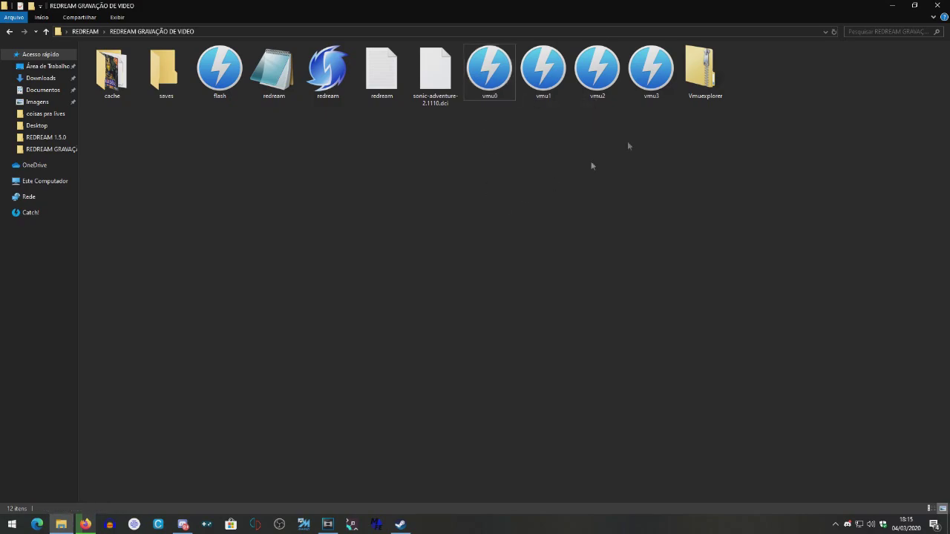
Extract vmuexplorer.bat and vmuexplorer.exe from the Vmuexplorer archive into the REDREAM GRAVAÇÃO DE VIDEO folder.
left_click(698, 79)
right_click(710, 71)
left_click(664, 144)
double_click(695, 95)
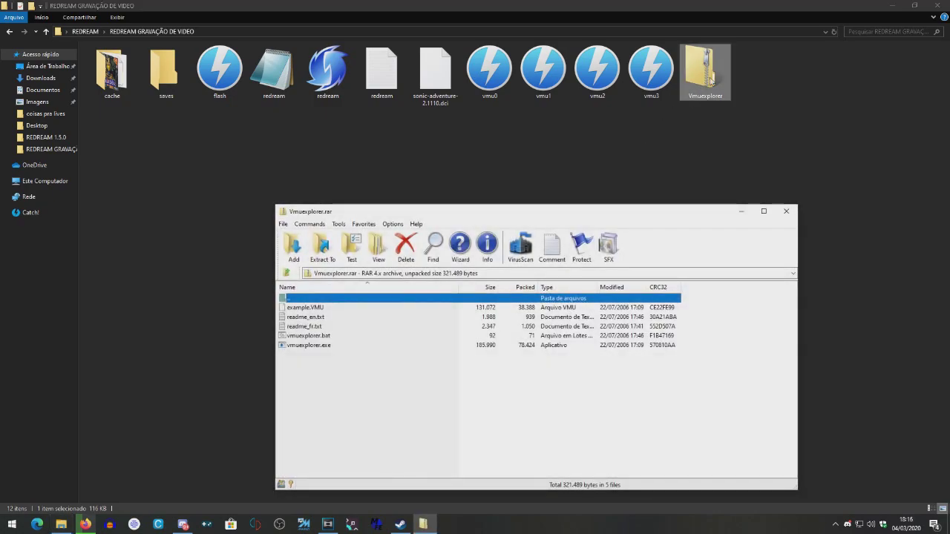
left_click(316, 373)
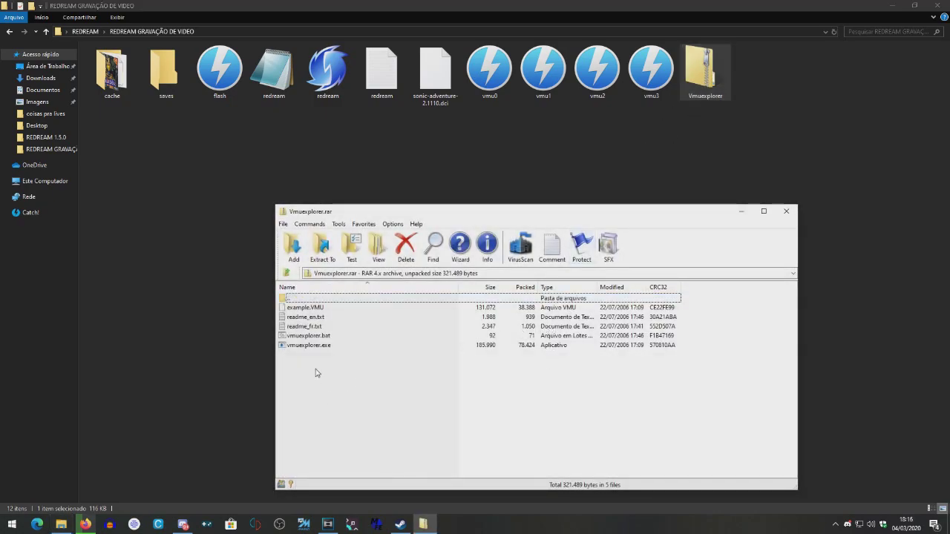
left_click_drag(315, 361, 319, 337)
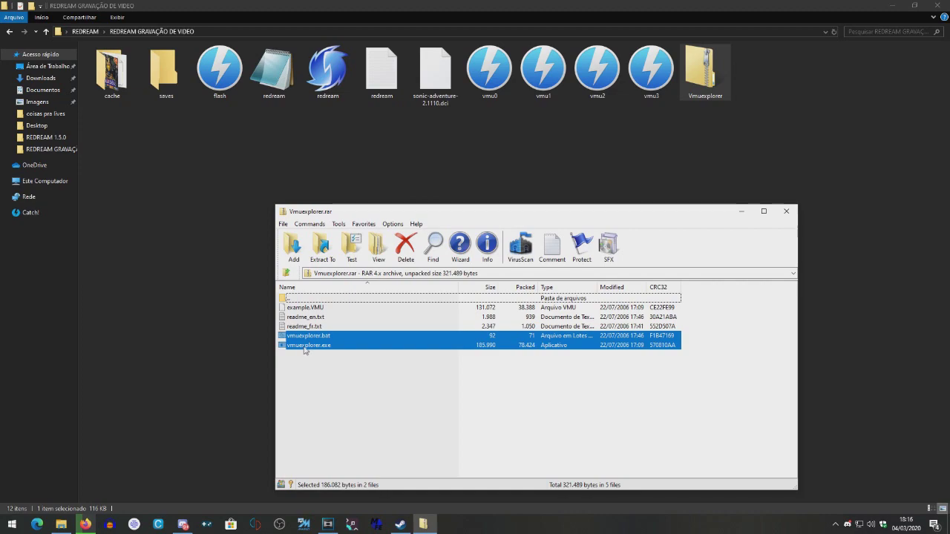
left_click_drag(308, 342, 779, 123)
left_click(708, 252)
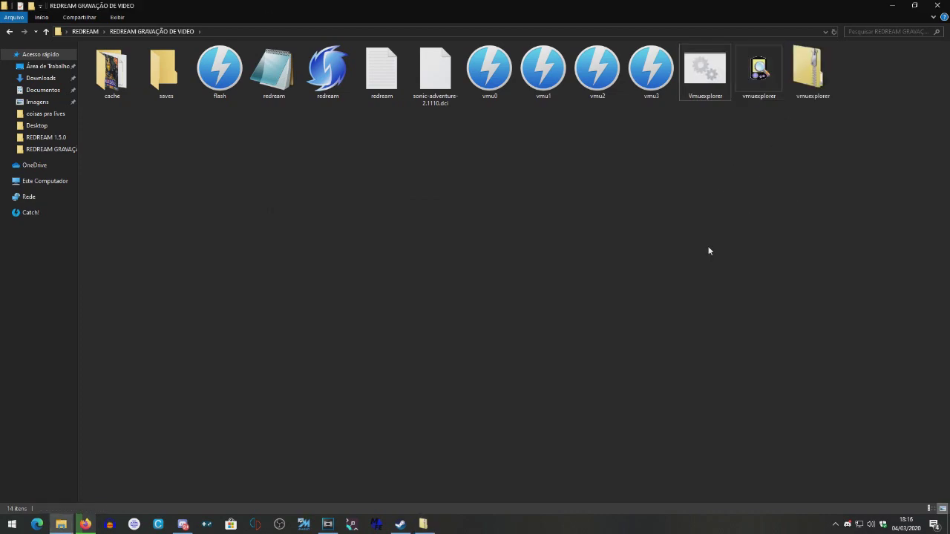
Delete the Vmuexplorer archive from the folder and close its leftover WinRAR window.
left_click(771, 72)
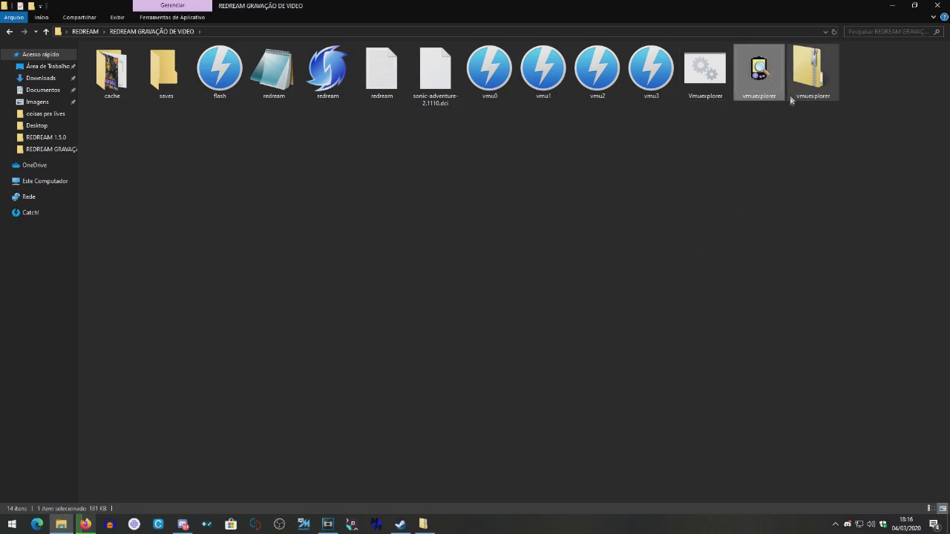
left_click(813, 85)
key("Delete")
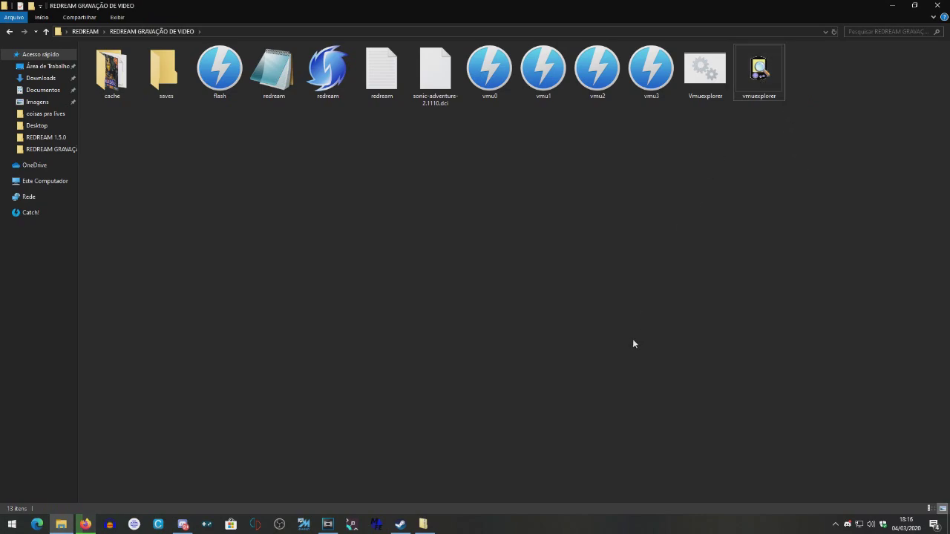
mouse_move(429, 521)
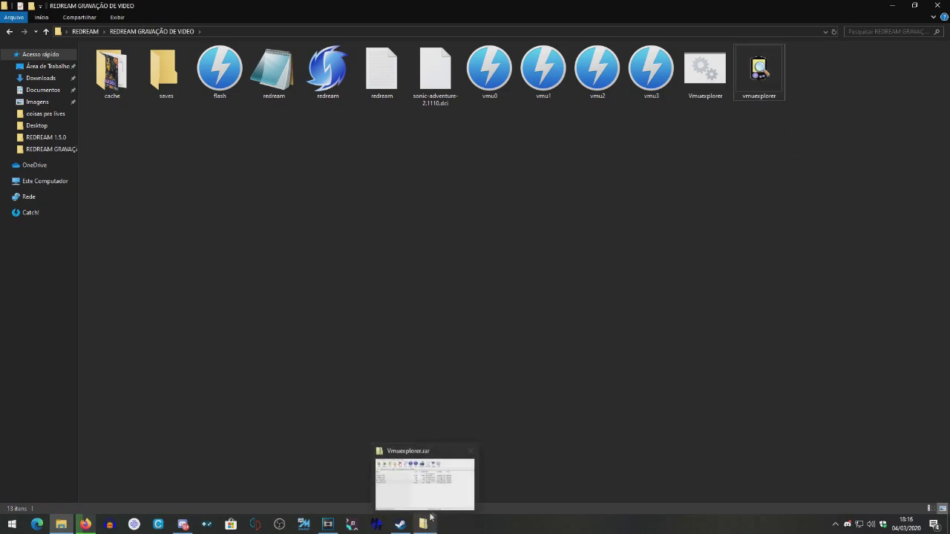
left_click(467, 451)
left_click(775, 91)
key("Return")
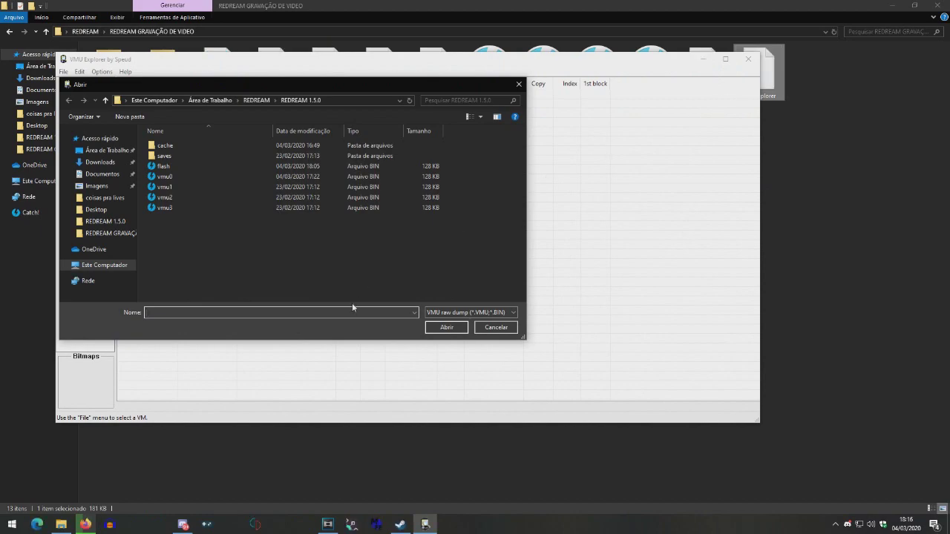
left_click(495, 327)
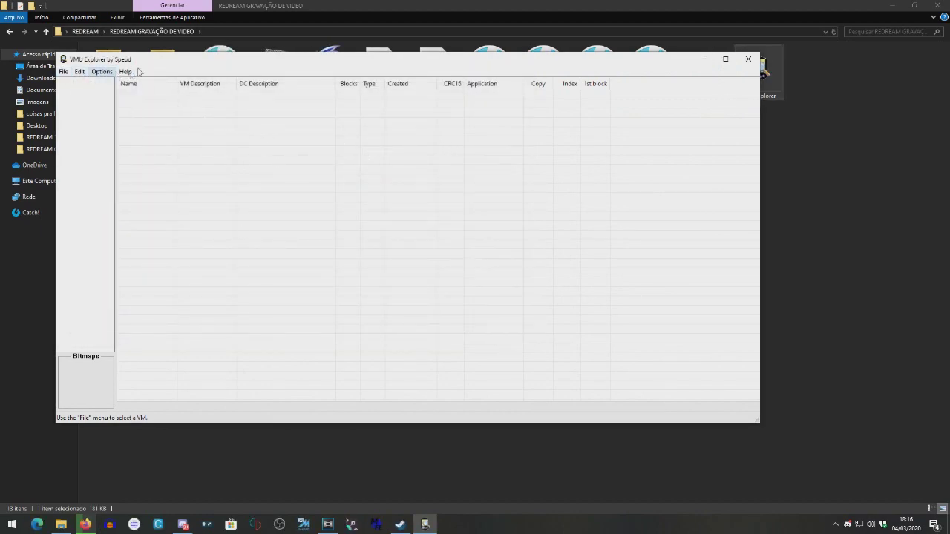
left_click_drag(166, 62, 284, 140)
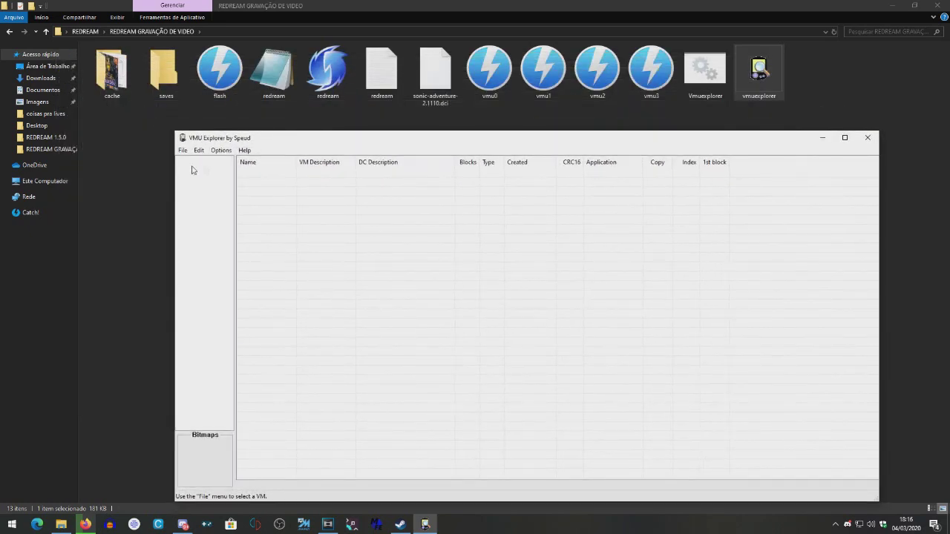
left_click(182, 150)
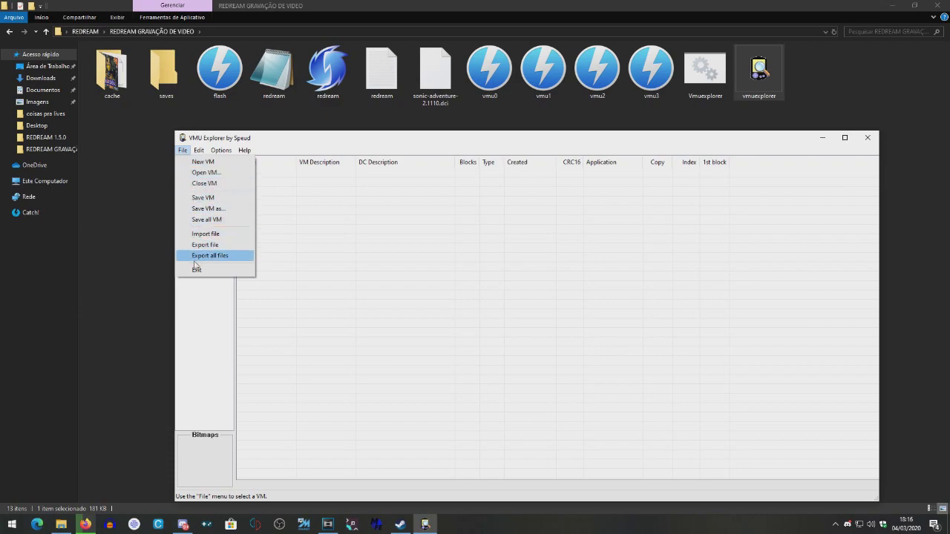
left_click(200, 172)
left_click(273, 256)
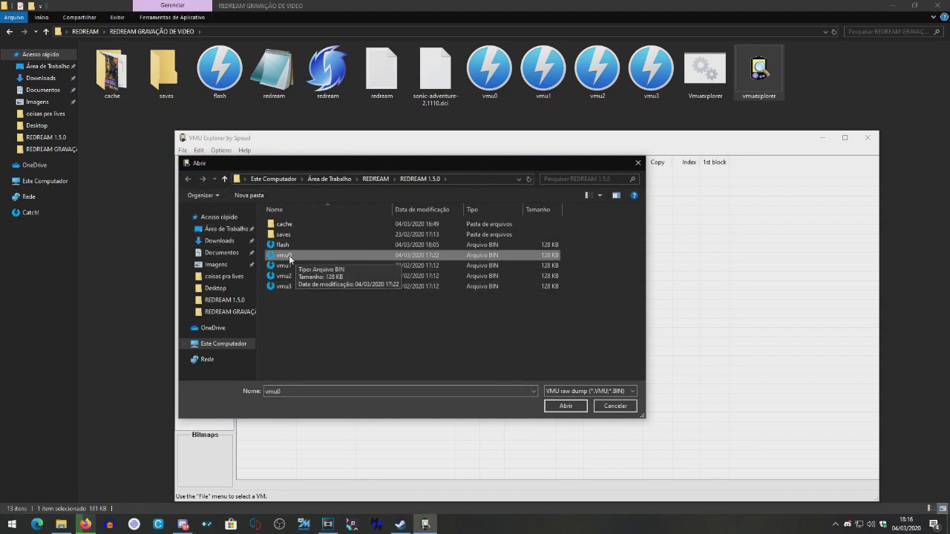
left_click(564, 406)
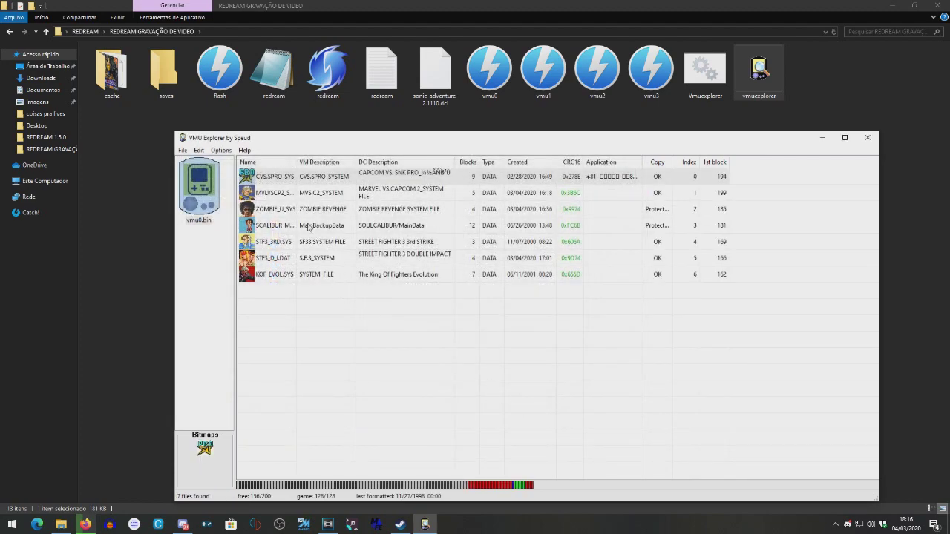
left_click(182, 149)
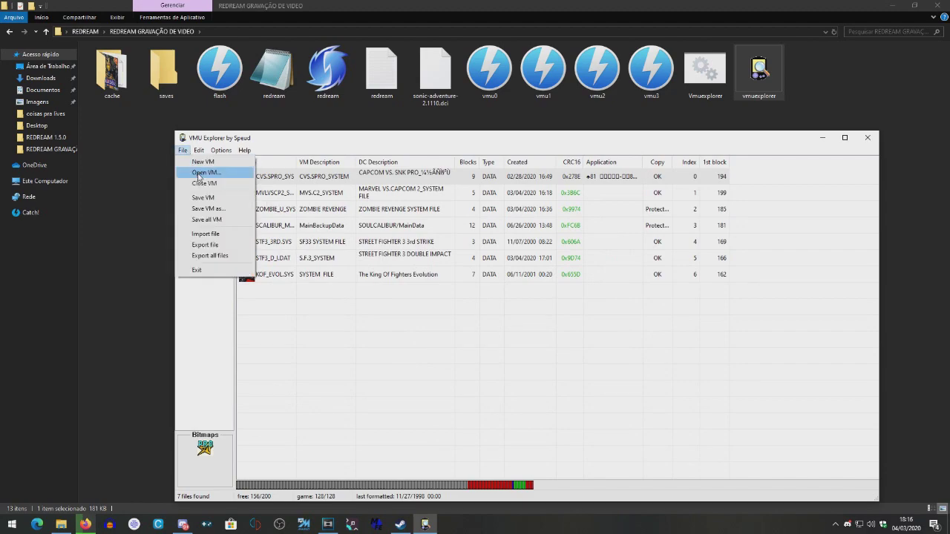
left_click(209, 271)
left_click(489, 297)
Launch VMU Explorer and open the vmu0 memory card from the REDREAM GRAVAÇÃO DE VIDEO folder.
double_click(765, 89)
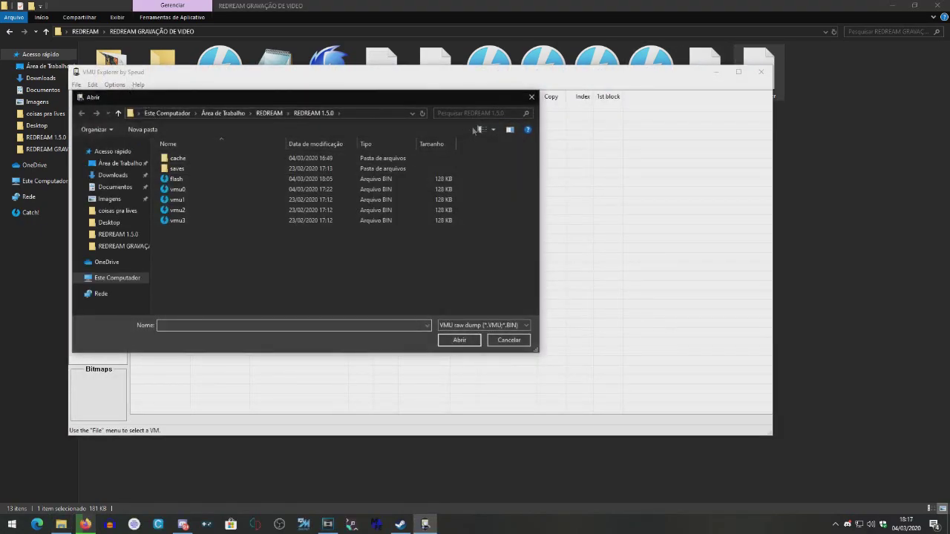
left_click(531, 97)
left_click(77, 85)
left_click(90, 106)
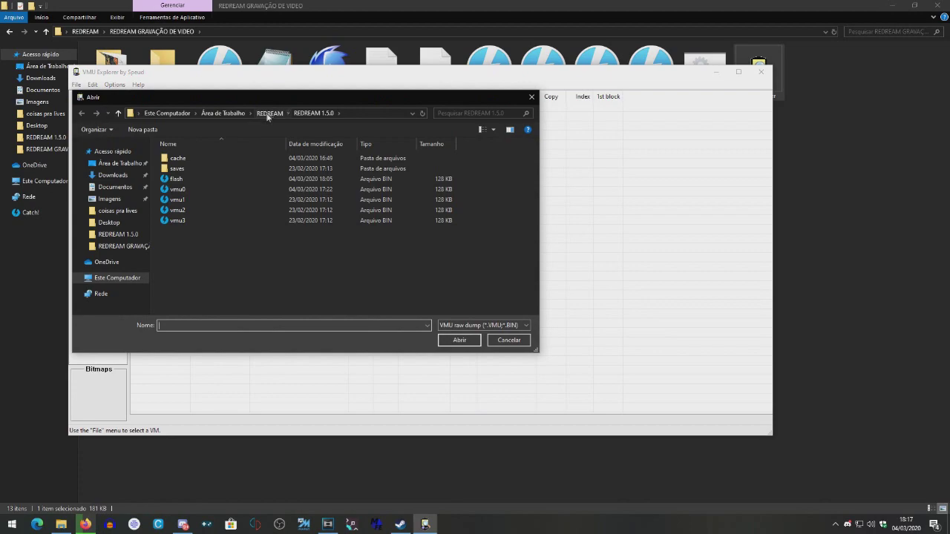
left_click(269, 113)
double_click(207, 179)
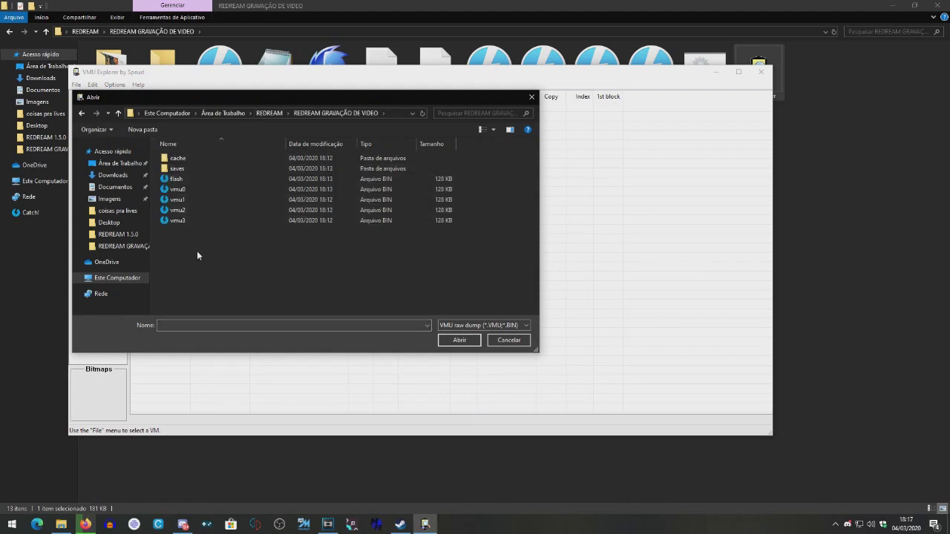
left_click(187, 190)
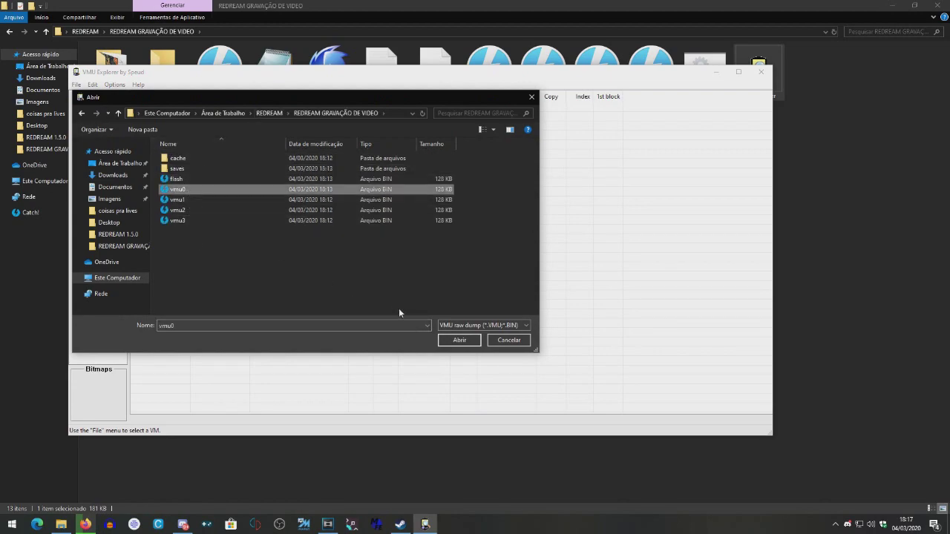
left_click(459, 340)
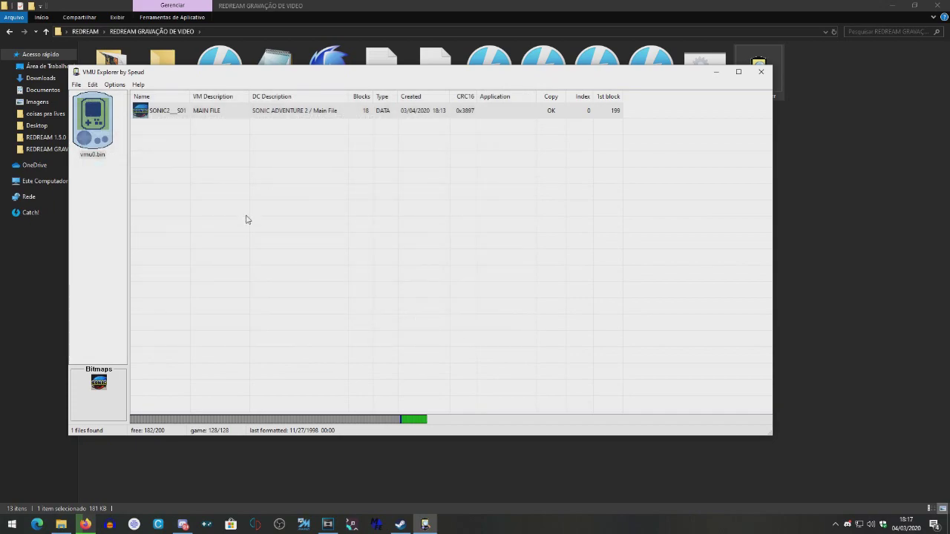
Delete the existing SONIC2___S01 main file of Sonic Adventure 2 from the vmu0 memory card.
left_click(210, 110)
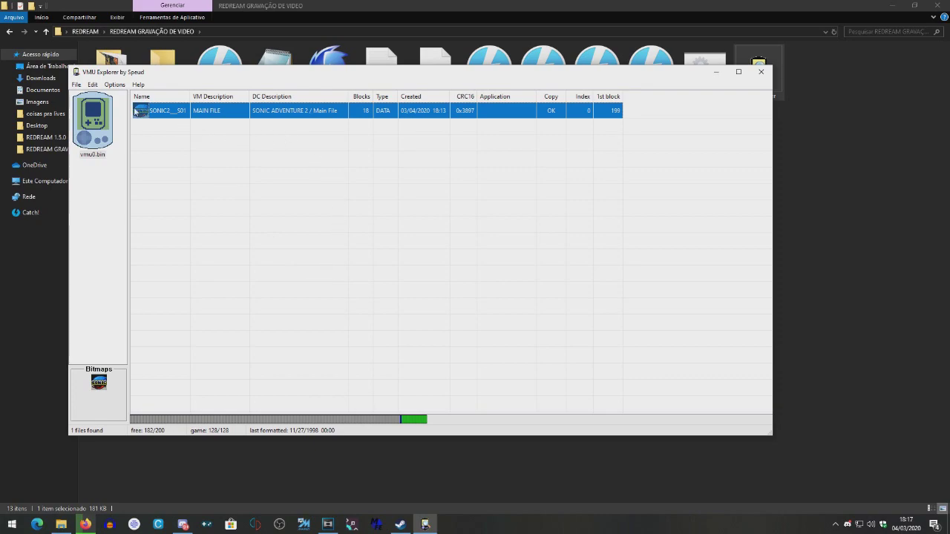
right_click(231, 113)
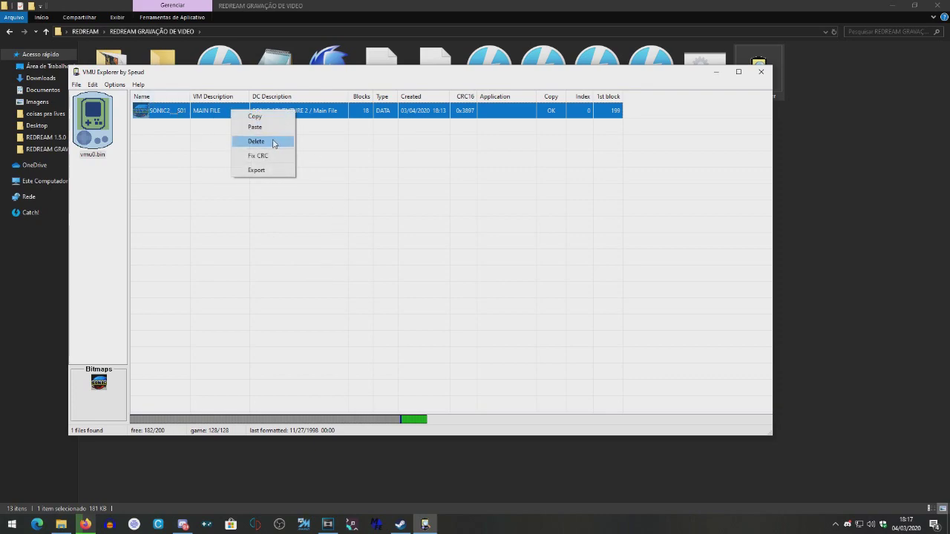
left_click(273, 141)
left_click(475, 295)
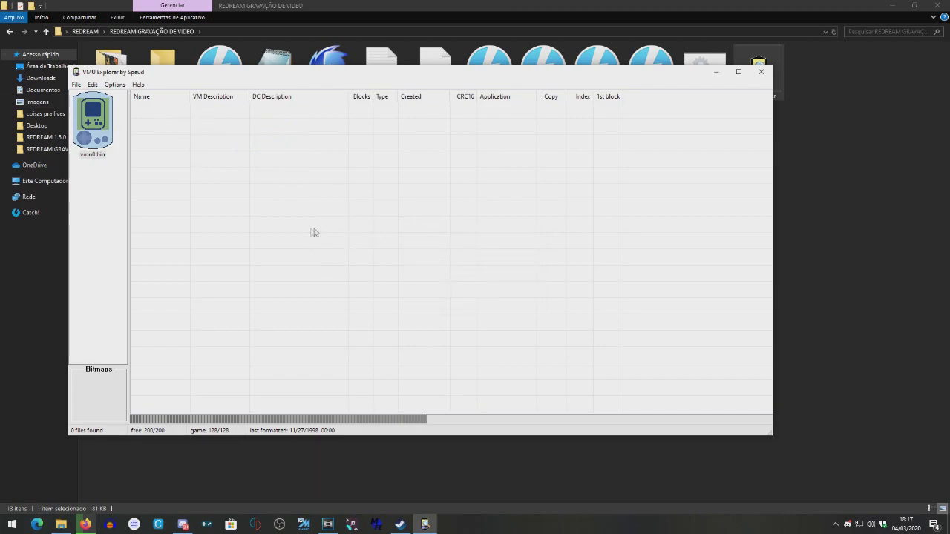
Import sonic-adventure-2.1110.dci into the vmu0 card, using the Nexus card file dump (*.DCI) file type.
left_click_drag(188, 74, 275, 128)
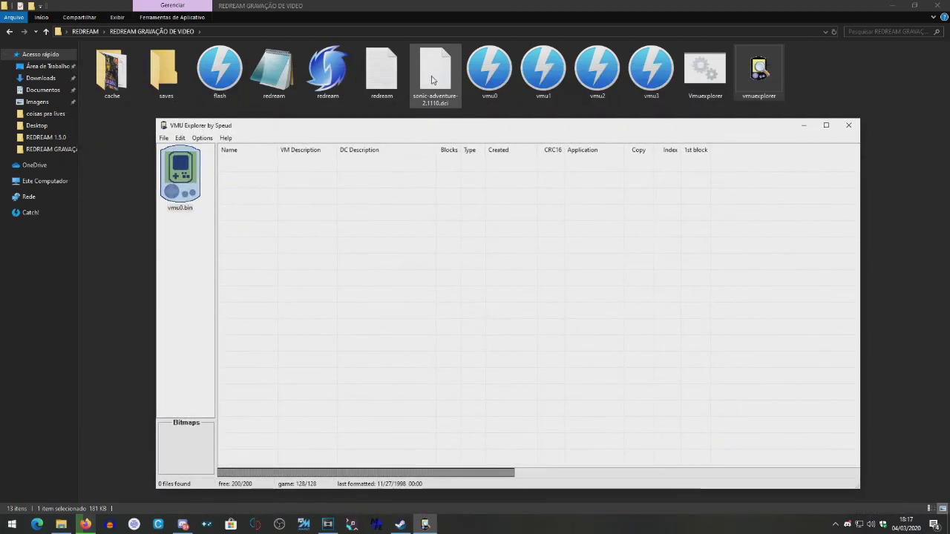
left_click(163, 138)
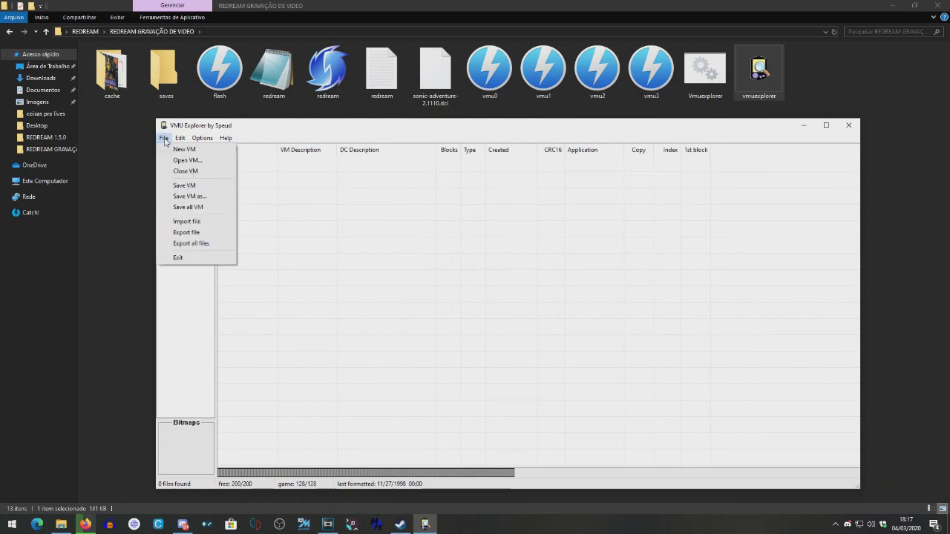
left_click(180, 225)
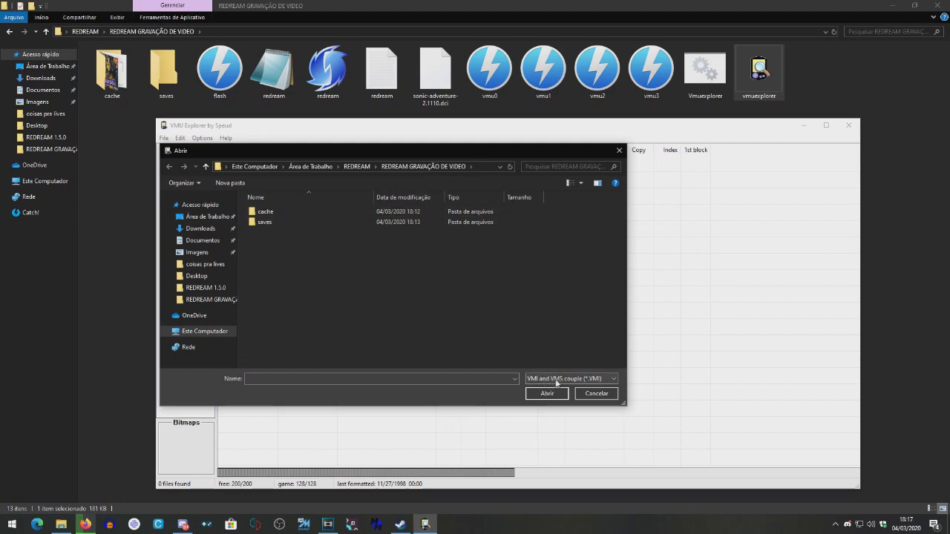
left_click(606, 382)
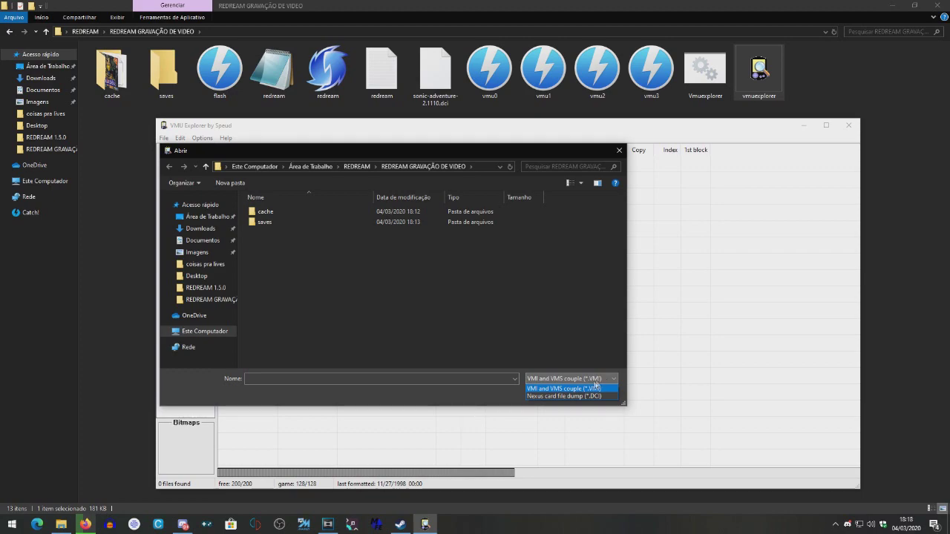
left_click(548, 397)
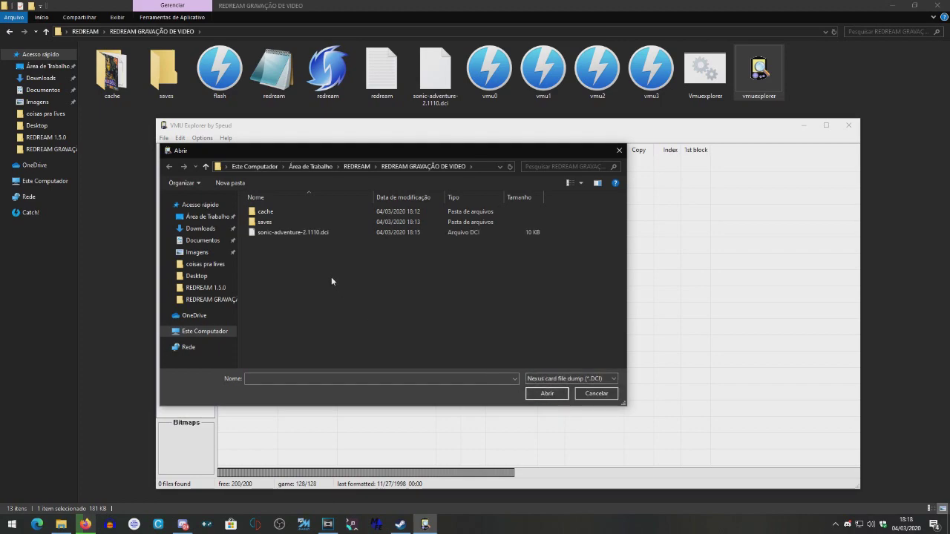
left_click(564, 378)
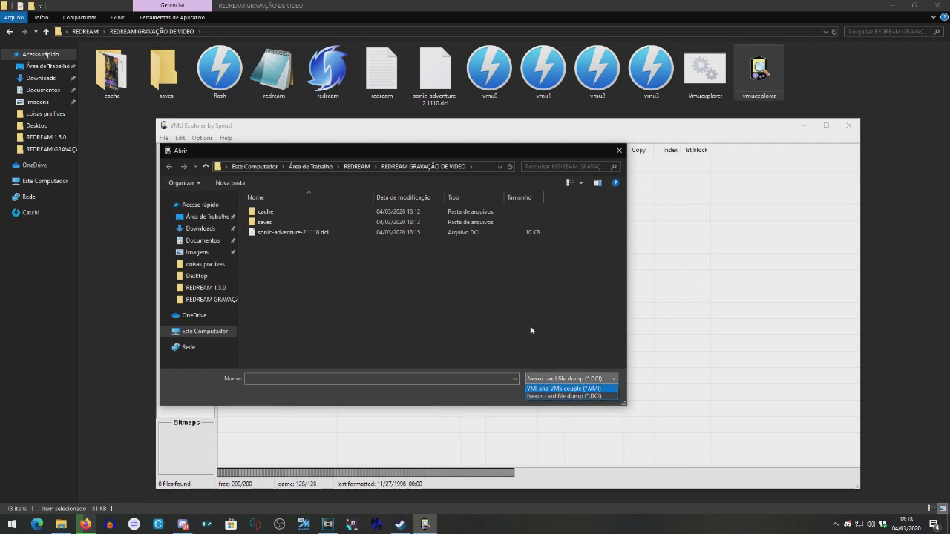
left_click(580, 395)
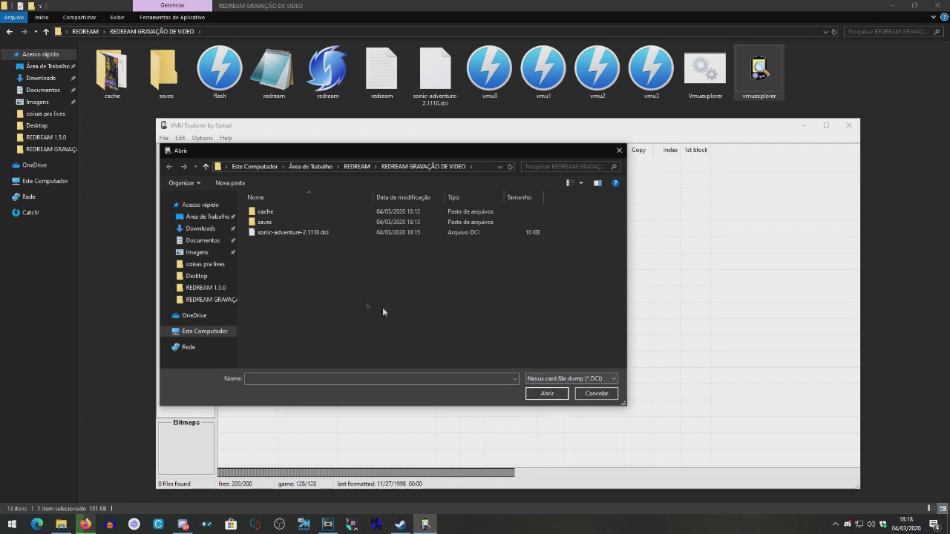
left_click(292, 233)
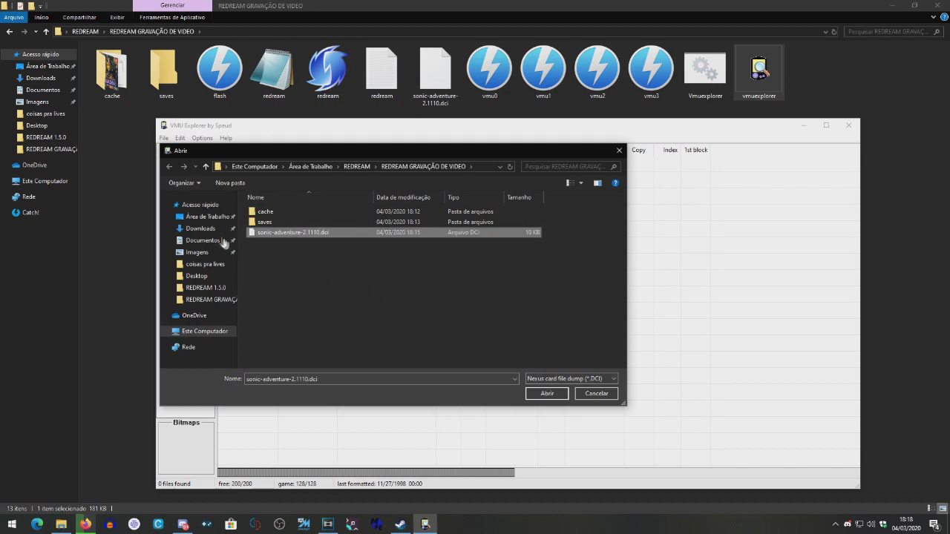
left_click(545, 397)
left_click(253, 168)
left_click(283, 252)
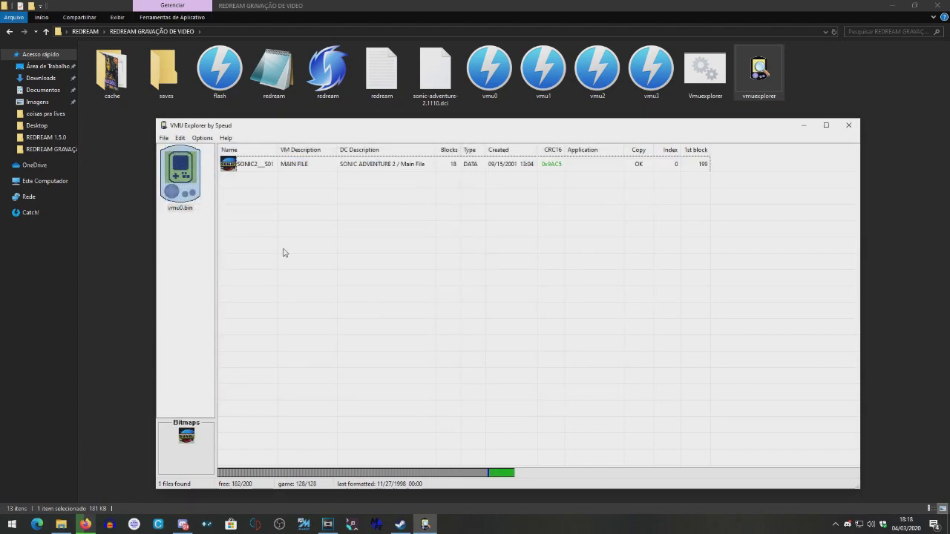
Save the changes to the vmu0 memory card and quit VMU Explorer.
left_click(164, 139)
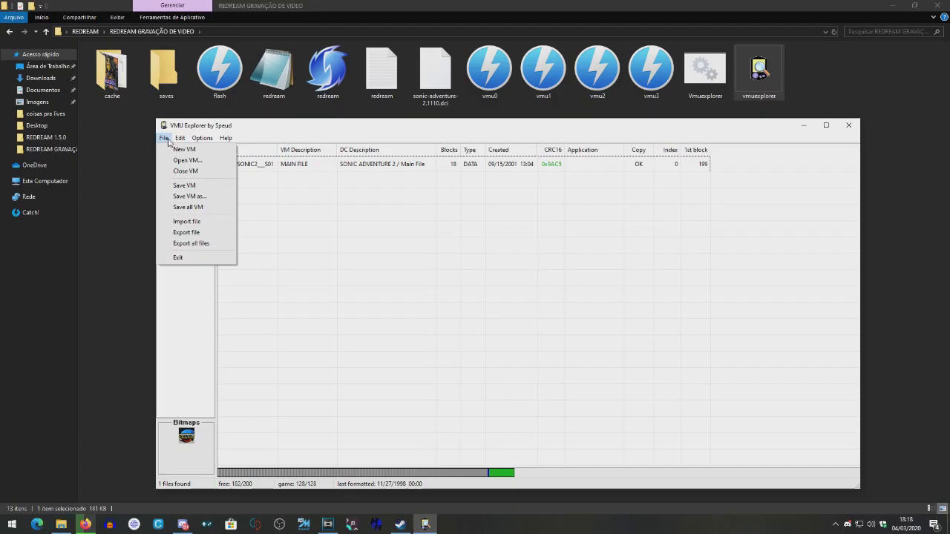
left_click(164, 138)
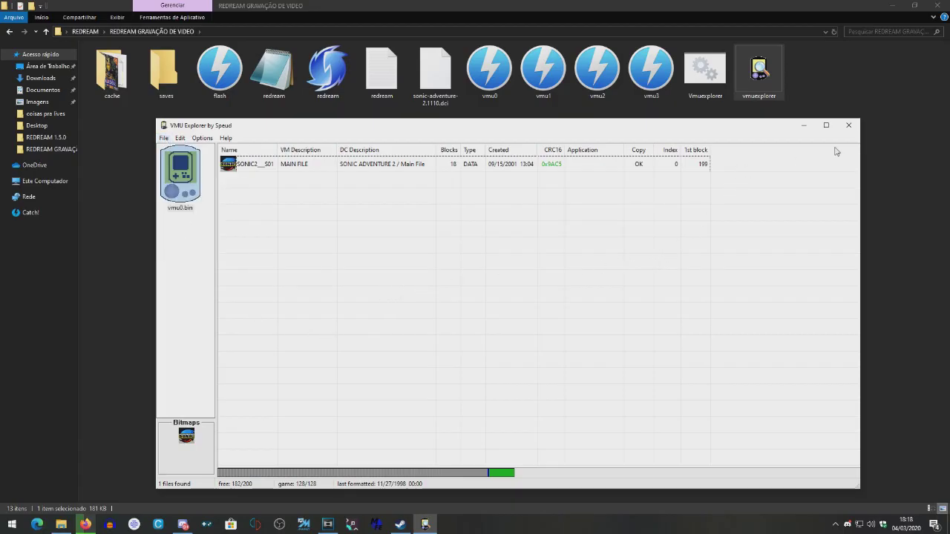
left_click(164, 138)
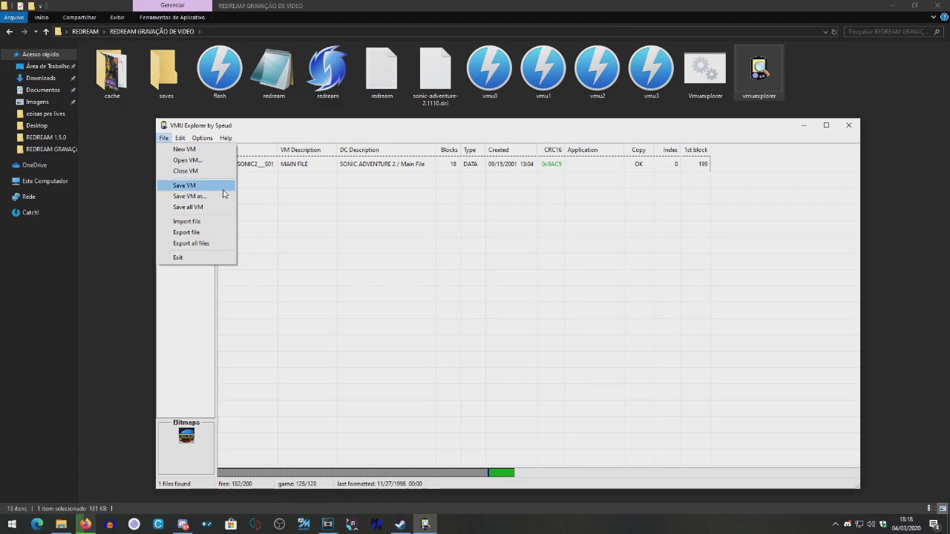
left_click(185, 185)
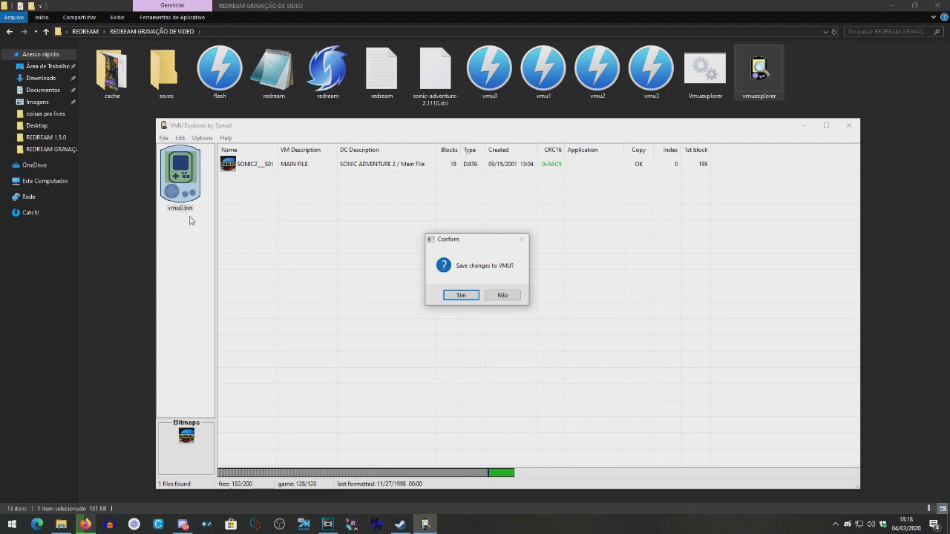
left_click(461, 295)
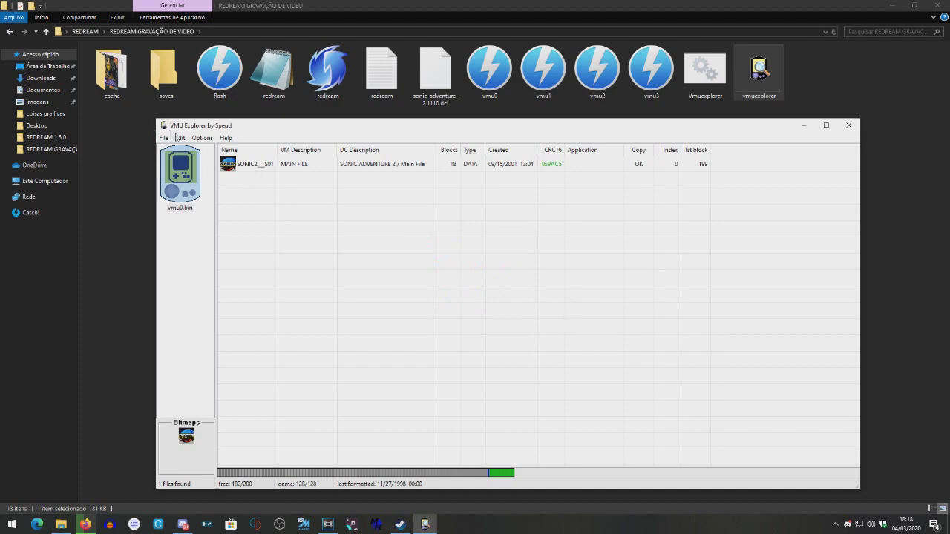
left_click(848, 125)
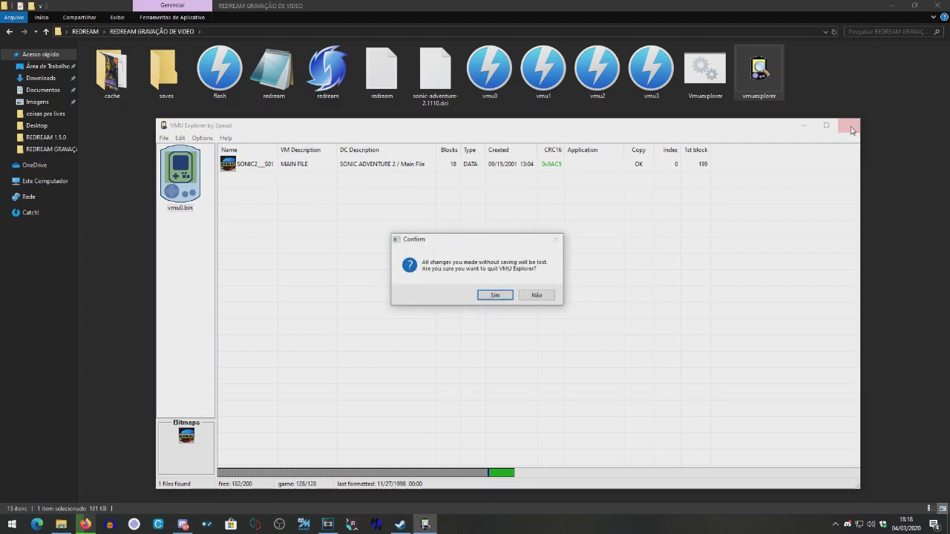
left_click(494, 295)
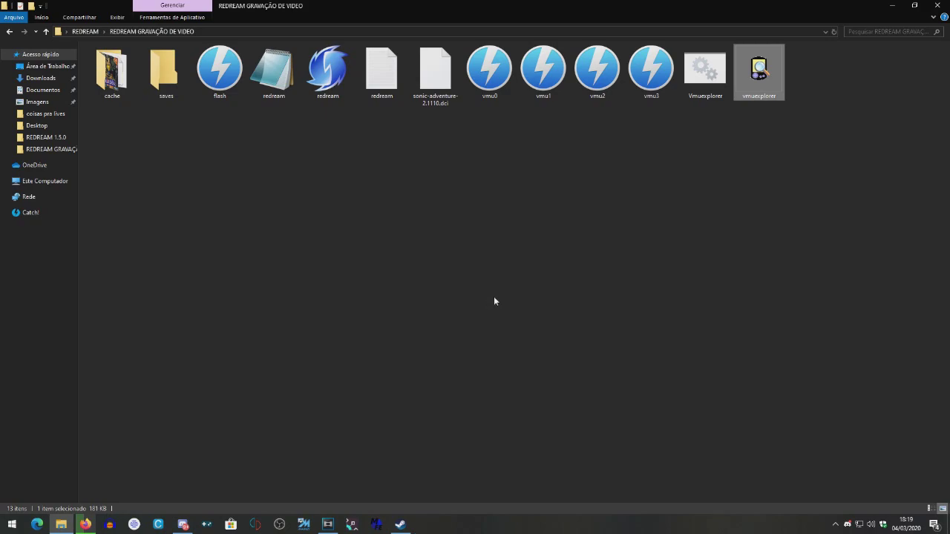
Launch Redream from the folder and start Sonic Adventure 2 from the games library.
left_click(328, 75)
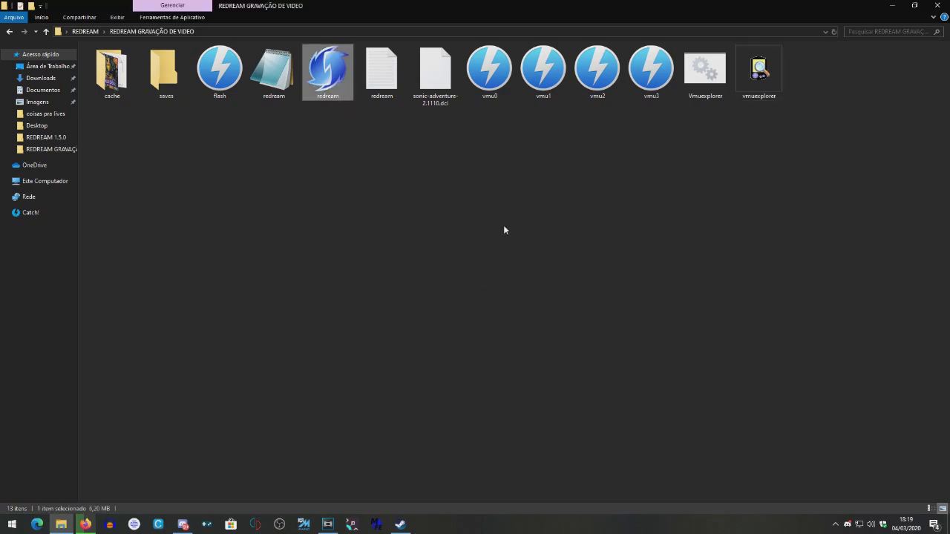
key("Return")
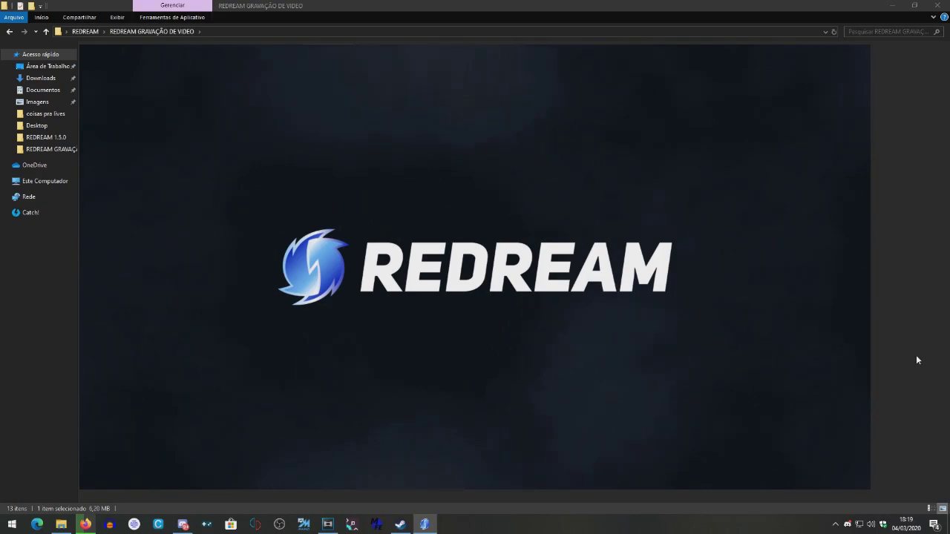
key("Right")
key("Right")
key("Right")
key("Right")
key("Down")
key("Down")
key("Left")
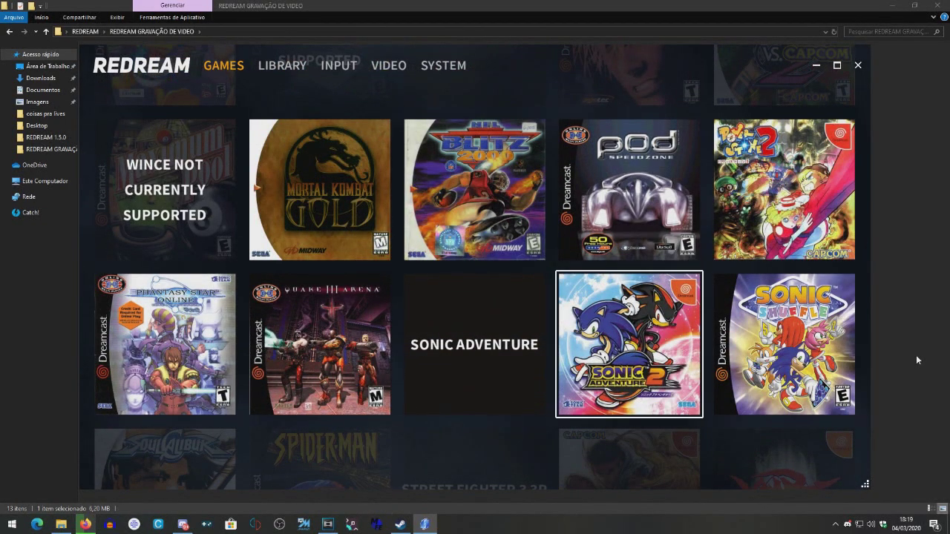
key("Return")
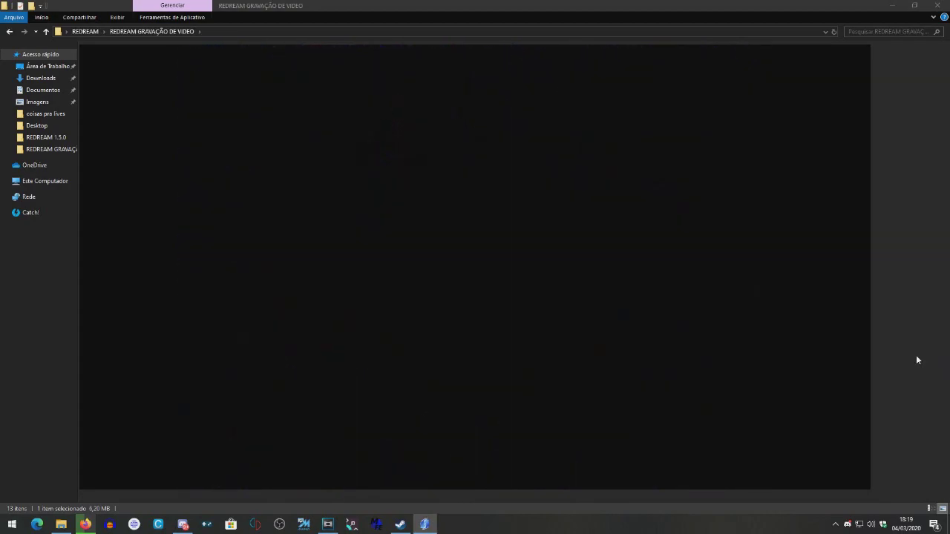
Load File 01 from the first memory card in Sonic Adventure 2.
key("Return")
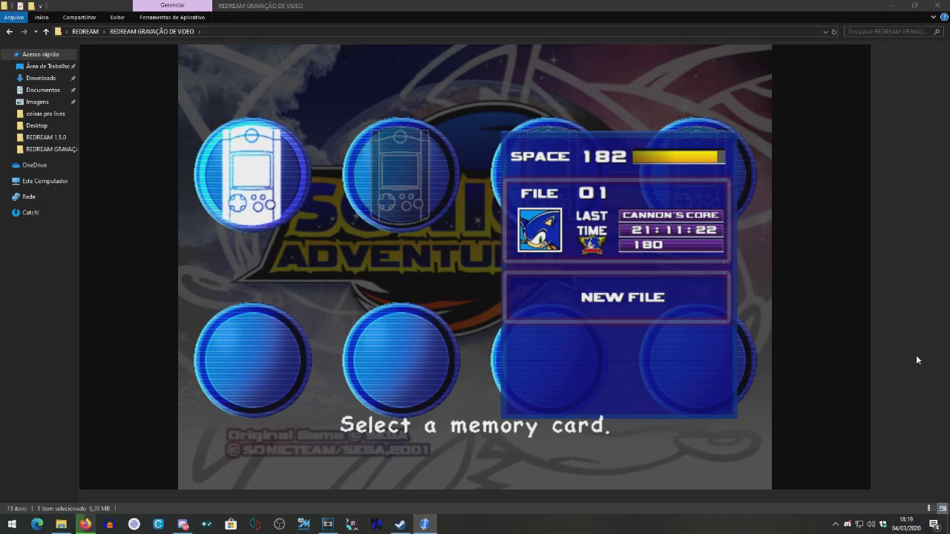
key("Return")
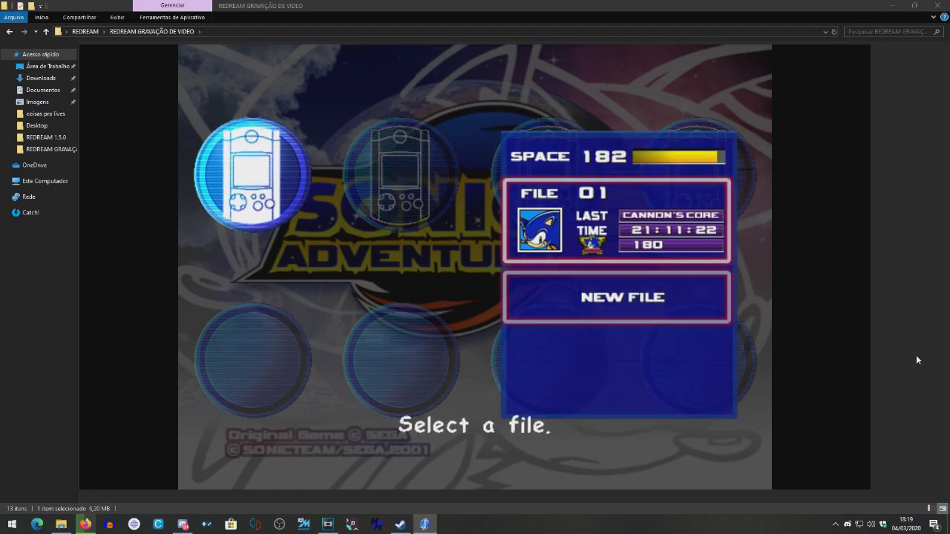
key("Return")
key("Left")
key("Return")
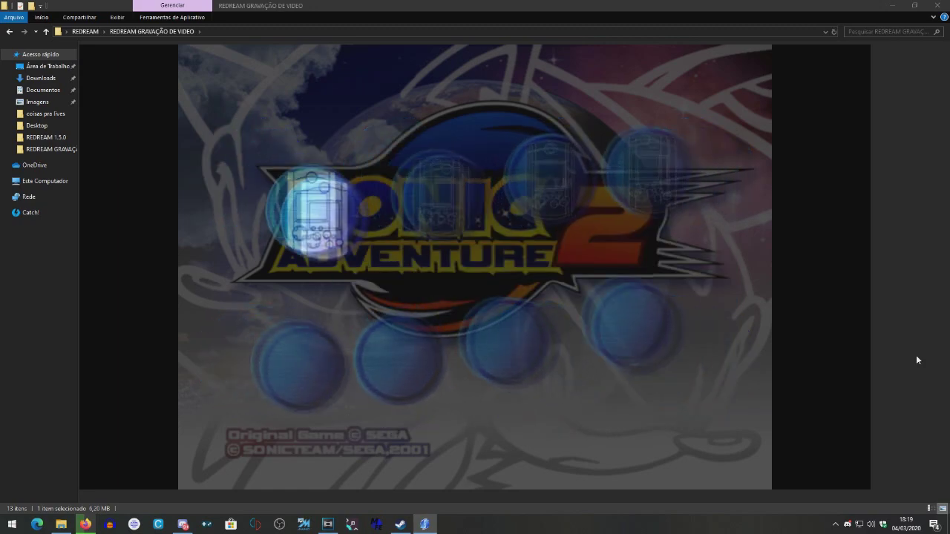
Look through the main menu entries and enter 1P Play.
key("Down")
key("Down")
key("Down")
key("Down")
key("Up")
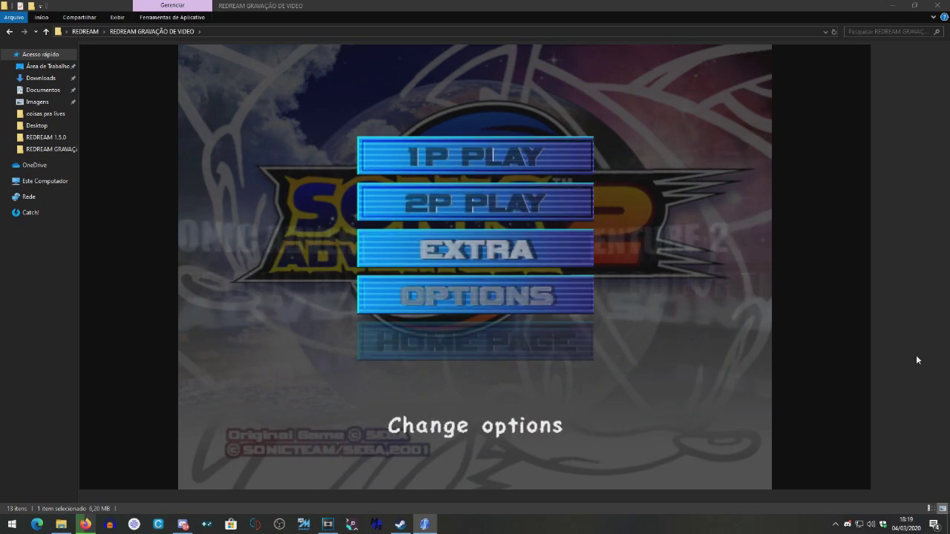
key("Up")
key("Up")
key("Up")
key("Return")
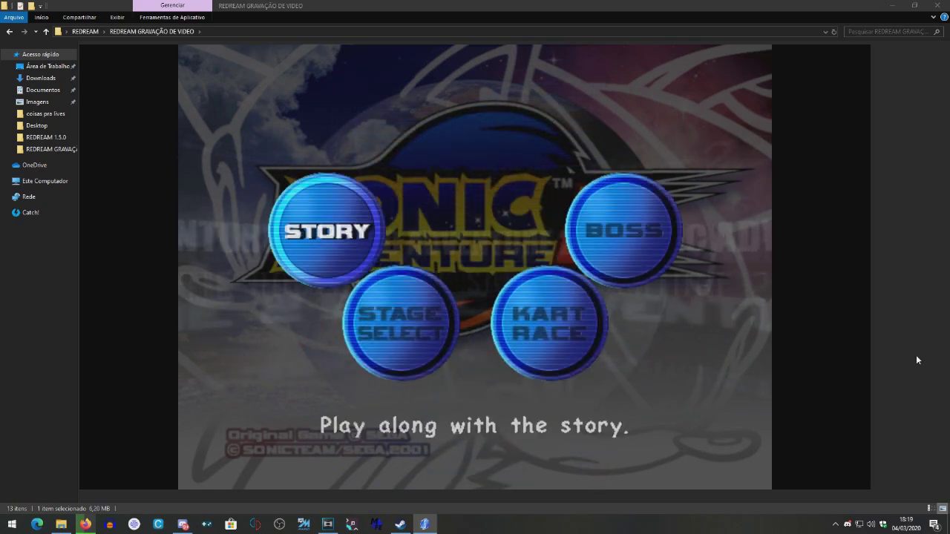
Look over the single-player modes and enter Stage Select.
key("Down")
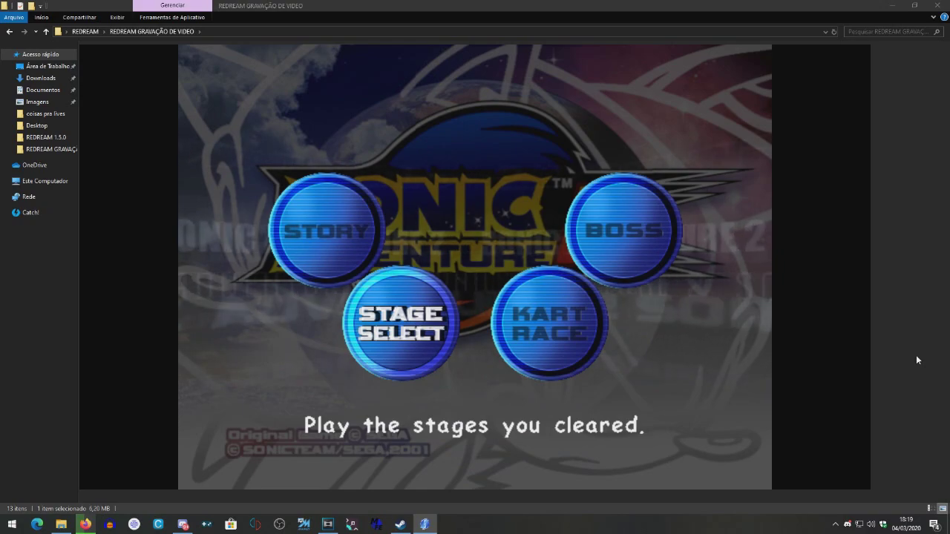
key("Right")
key("Up")
key("Down")
key("Left")
key("Return")
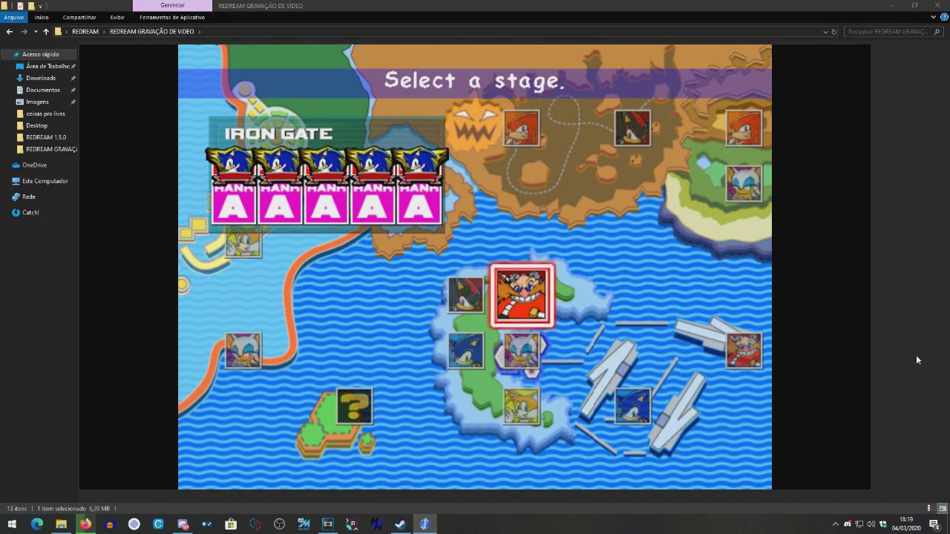
Examine the emblems and ranks of the stages from Iron Gate across the map to Meteor Herd.
key("Left")
key("Right")
key("Down")
key("Right")
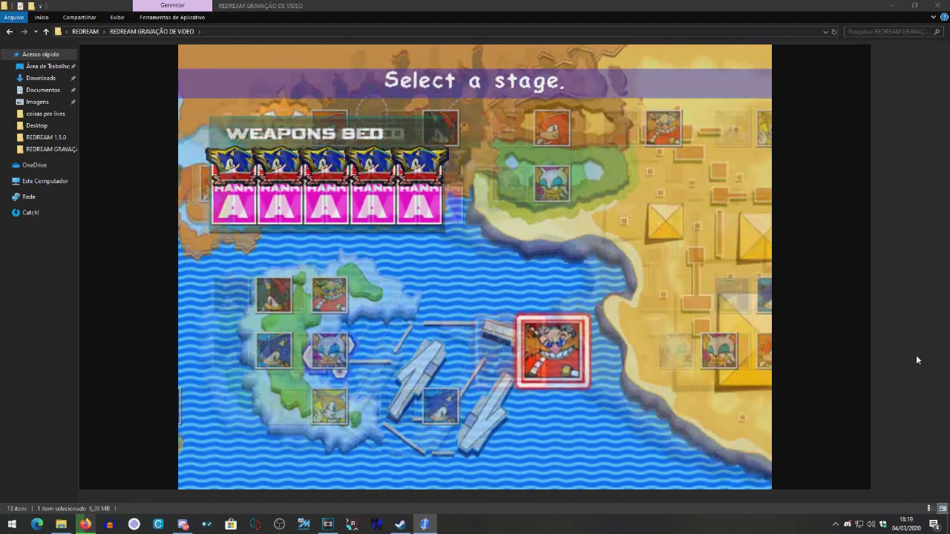
key("Right")
key("Right")
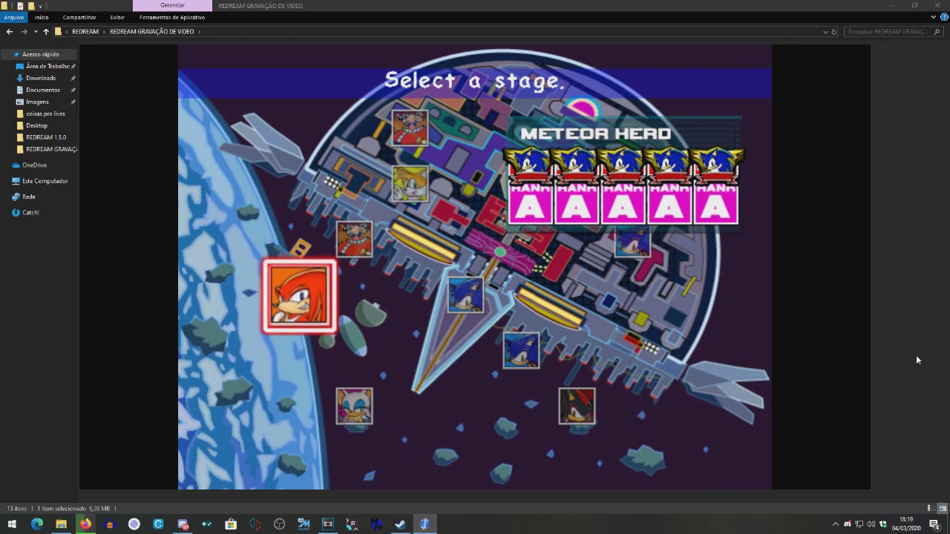
Check the emblems and ranks of the stages back across the map to City Escape and Route 280.
key("Left")
key("Left")
key("Up")
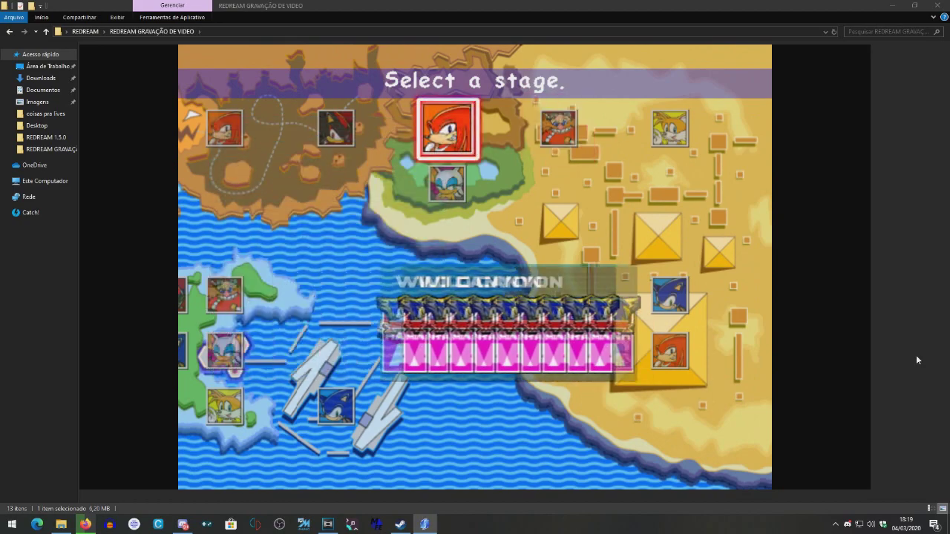
key("Left")
key("Down")
key("Down")
key("Left")
key("Left")
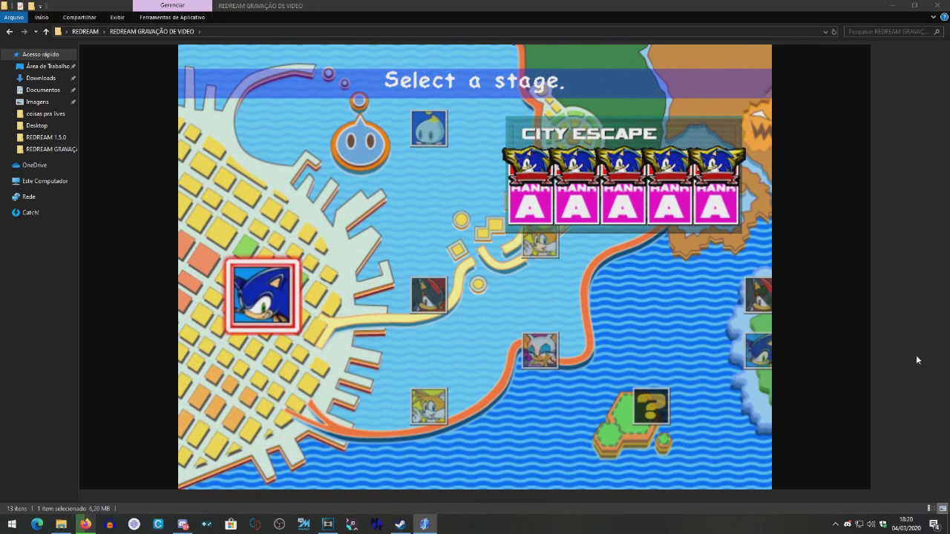
key("Right")
key("Up")
key("Down")
key("Right")
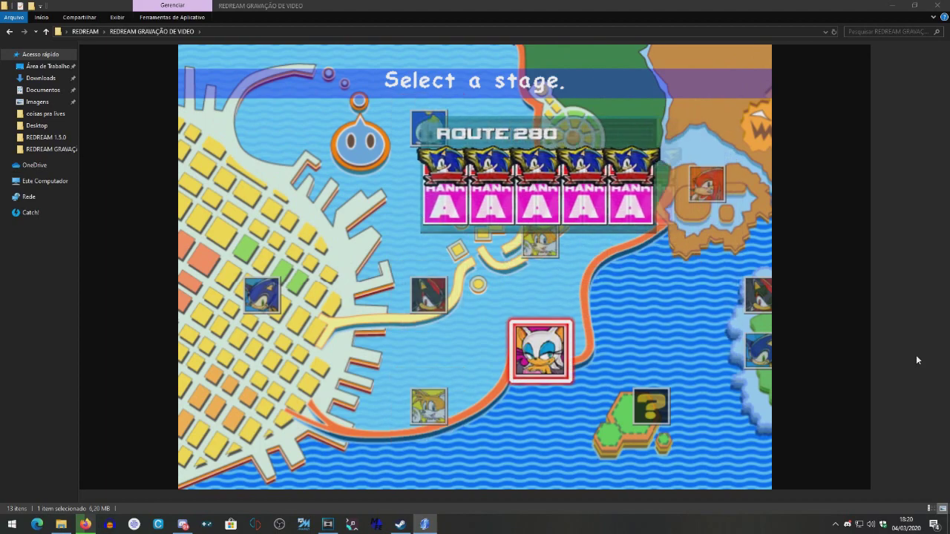